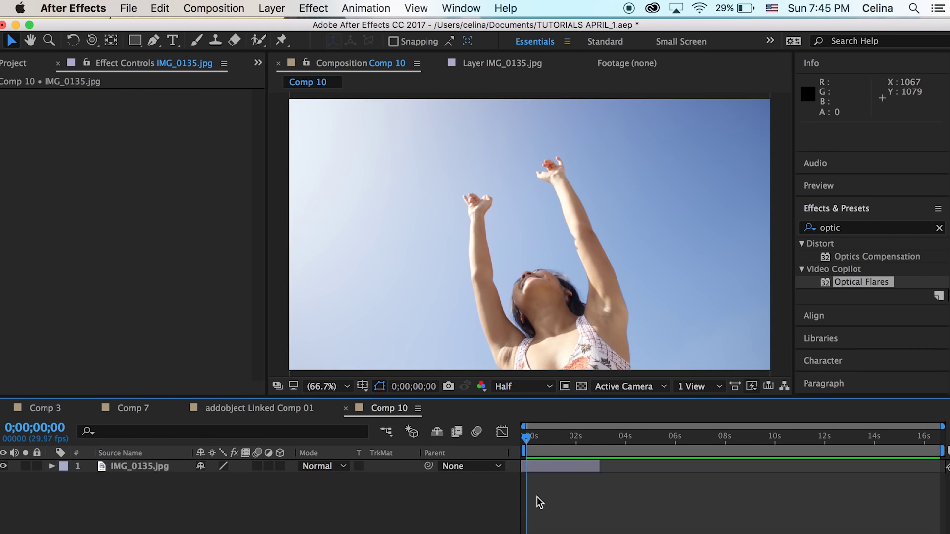
# Step: Duplicate the IMG_0135.jpg layer in Comp 10 and open the top copy in the Layer view
pyautogui.doubleClick(581, 262)
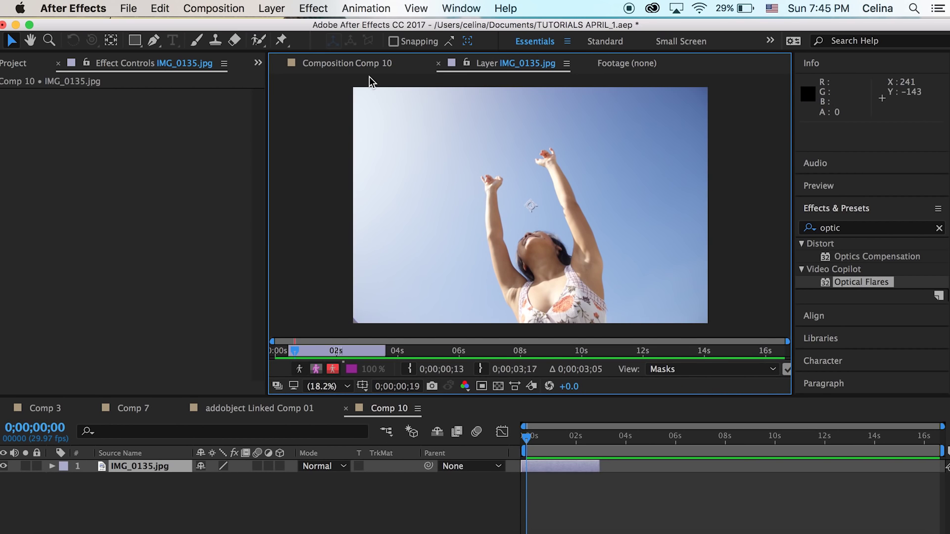
pyautogui.click(360, 63)
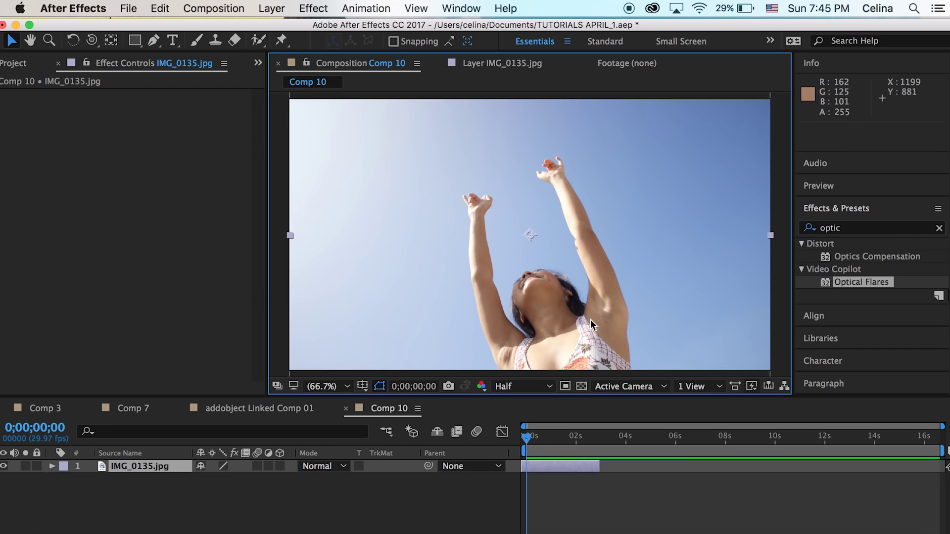
pyautogui.click(548, 494)
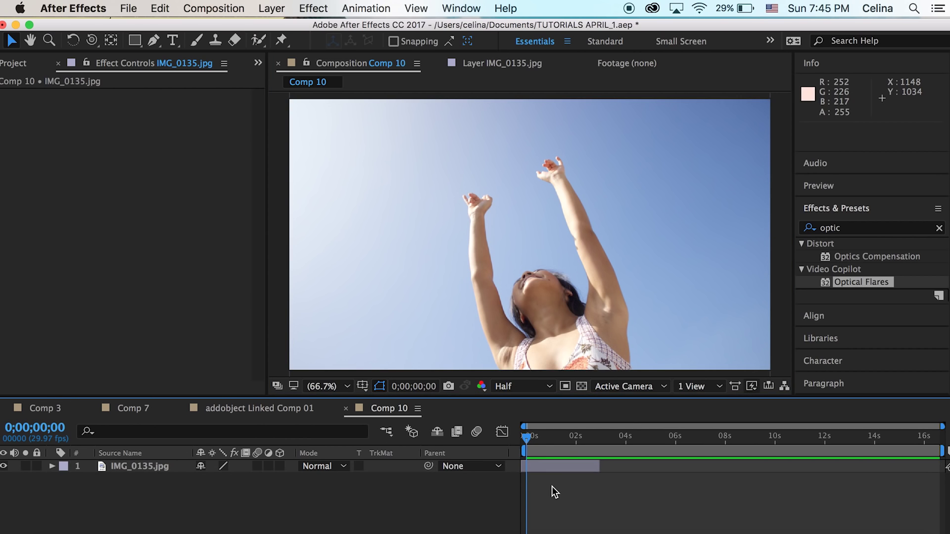
pyautogui.click(553, 470)
pyautogui.press('super+d')
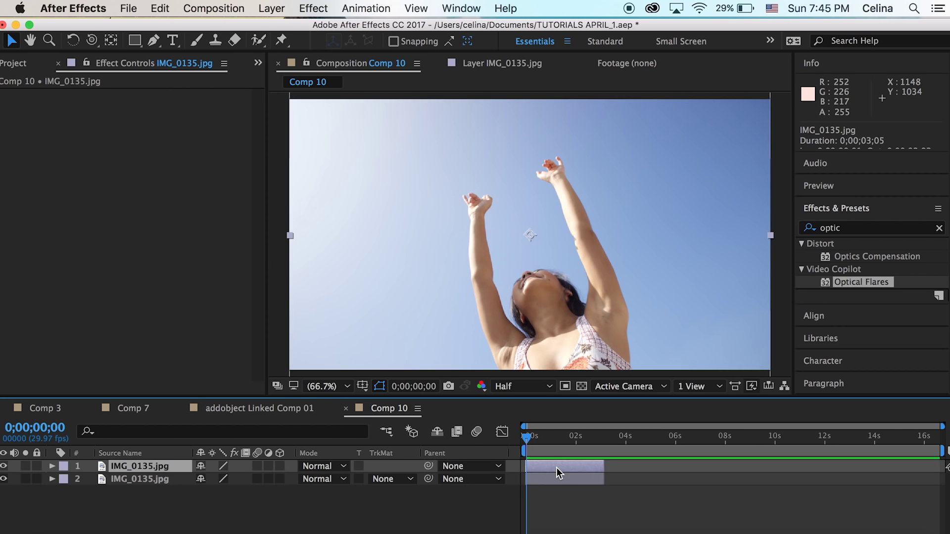
pyautogui.doubleClick(510, 302)
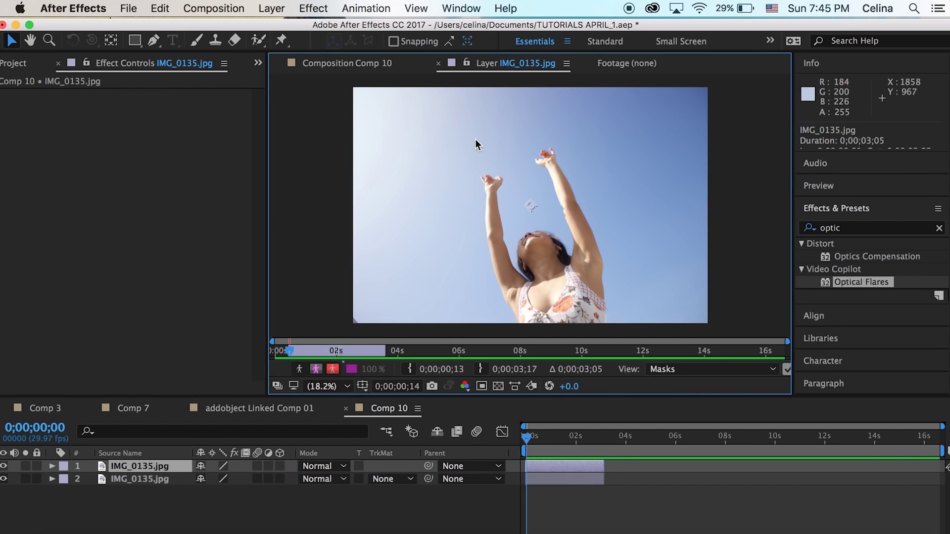
# Step: Try a Pen mask on the arm, undo it, then paint a Roto Brush stroke over the woman
pyautogui.click(153, 40)
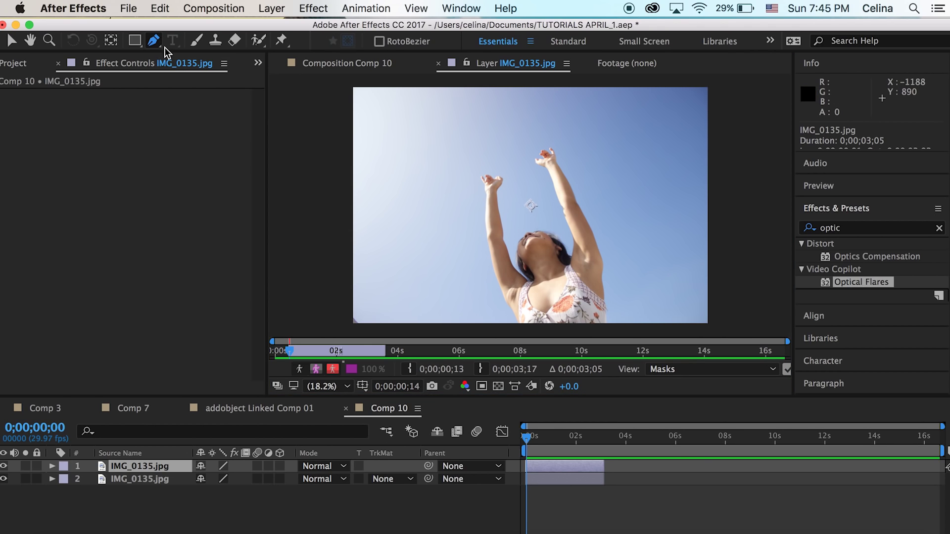
pyautogui.click(486, 218)
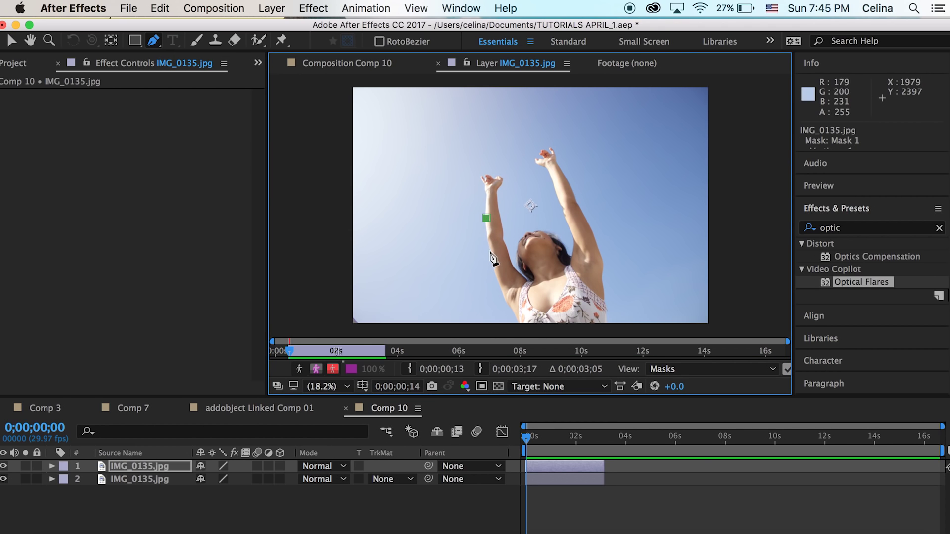
pyautogui.moveTo(491, 254); pyautogui.dragTo(518, 311)
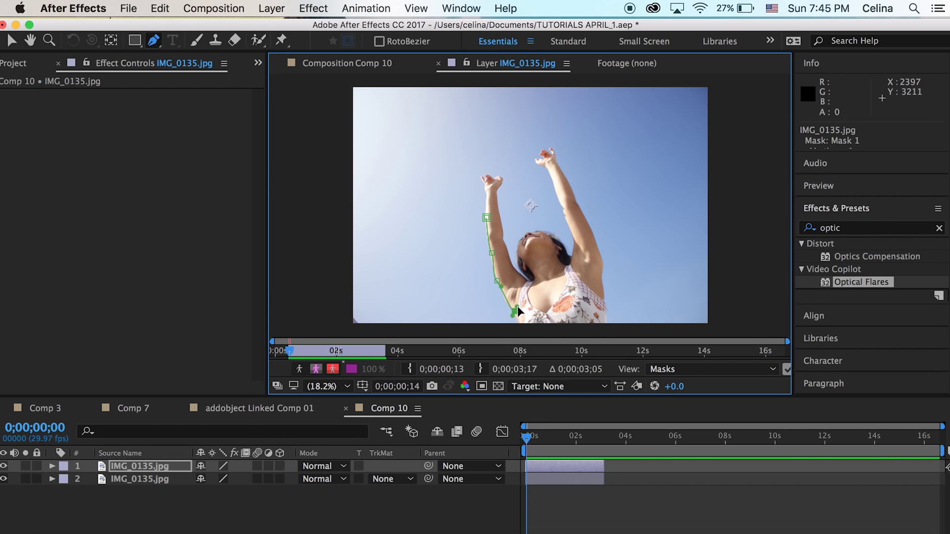
pyautogui.press('super+z')
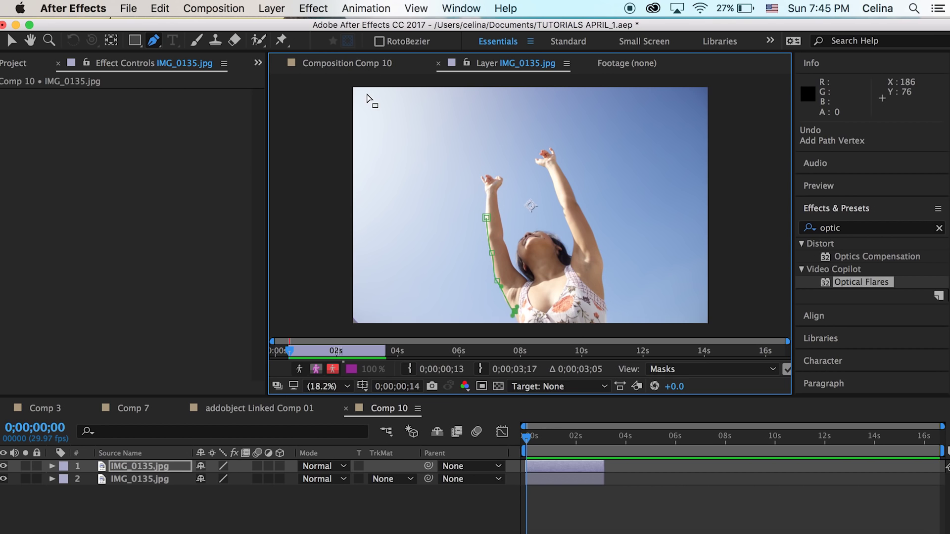
pyautogui.press('super+z')
pyautogui.press('super+z')
pyautogui.press('super+z')
pyautogui.click(258, 39)
pyautogui.moveTo(549, 208); pyautogui.dragTo(555, 238)
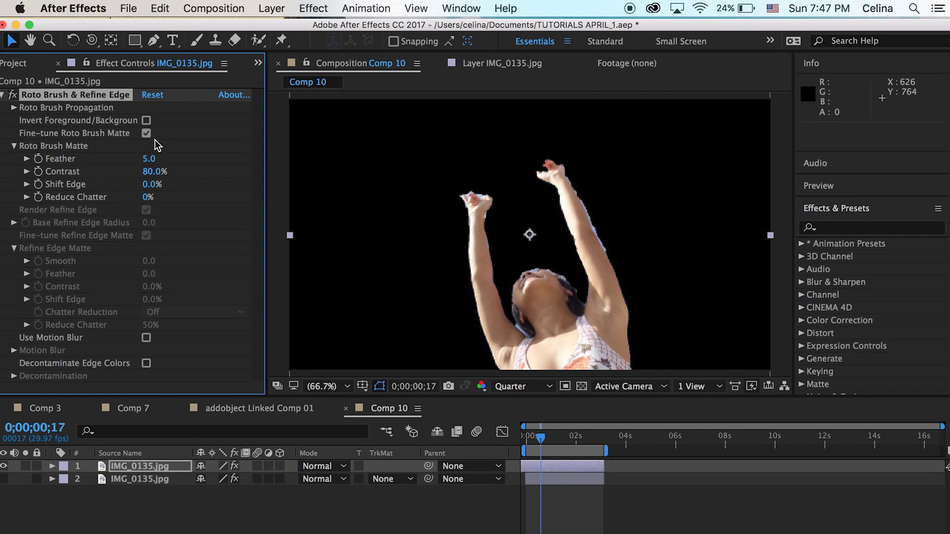
# Step: Scrub the matte Feather, undo back to Feather 29.5, Contrast 1.4%, Shift Edge -5.0%, and re-show layer 2
pyautogui.moveTo(182, 156); pyautogui.dragTo(240, 150)
pyautogui.press('super+z')
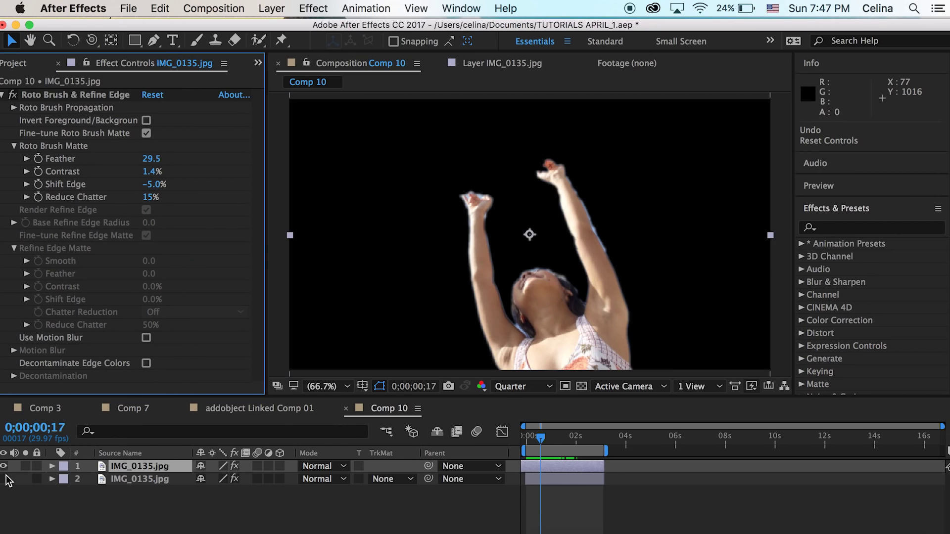
pyautogui.click(5, 479)
# Step: Rewind to 0 and open the second IMG_0135.jpg layer in its own view with the Clone Stamp tool
pyautogui.click(547, 505)
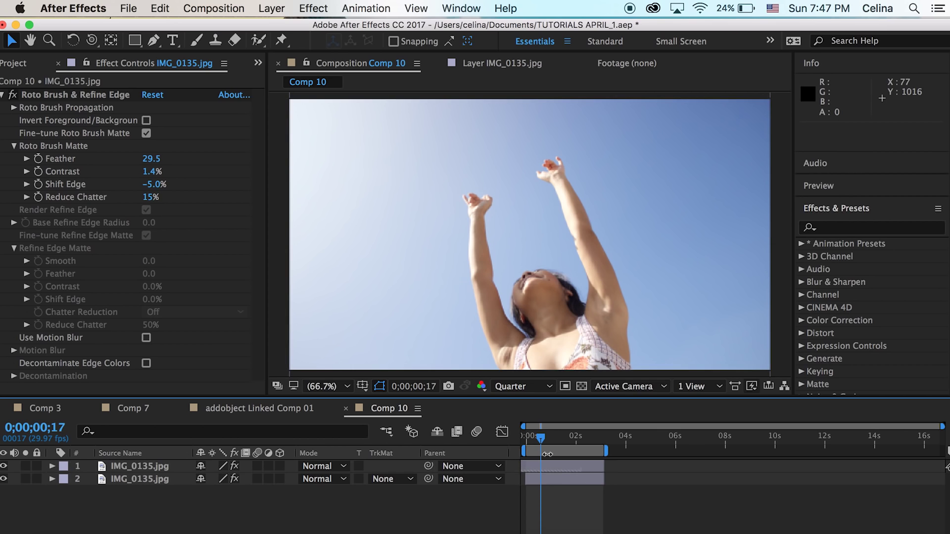
pyautogui.moveTo(532, 437); pyautogui.dragTo(527, 444)
pyautogui.click(532, 478)
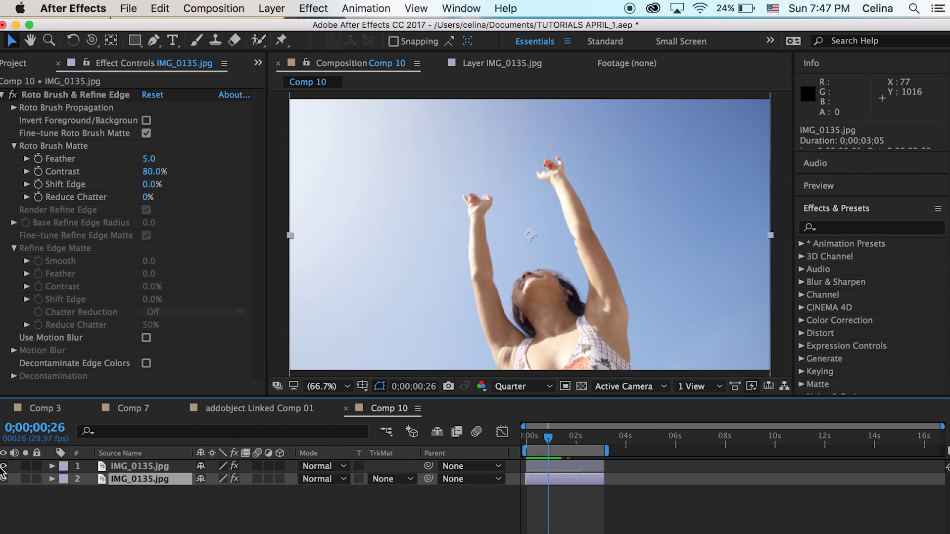
pyautogui.doubleClick(144, 478)
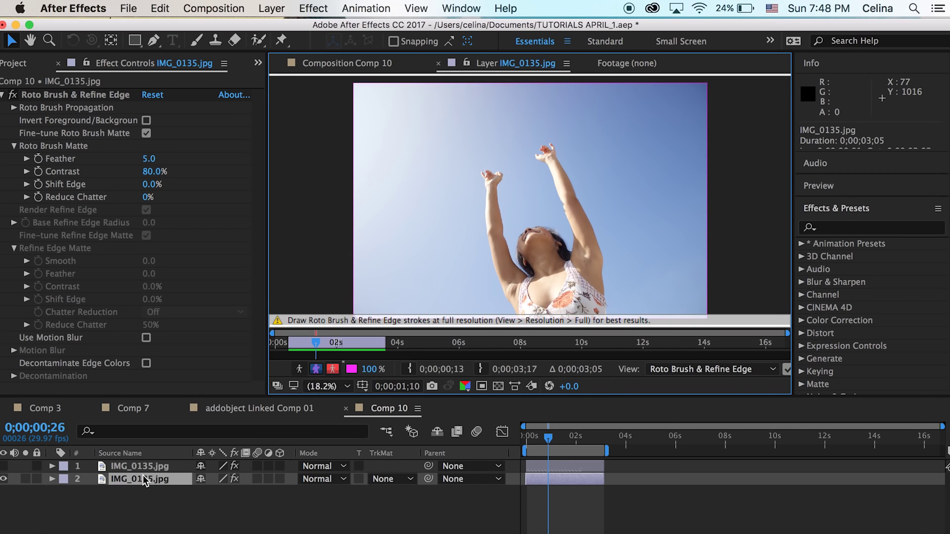
pyautogui.click(221, 42)
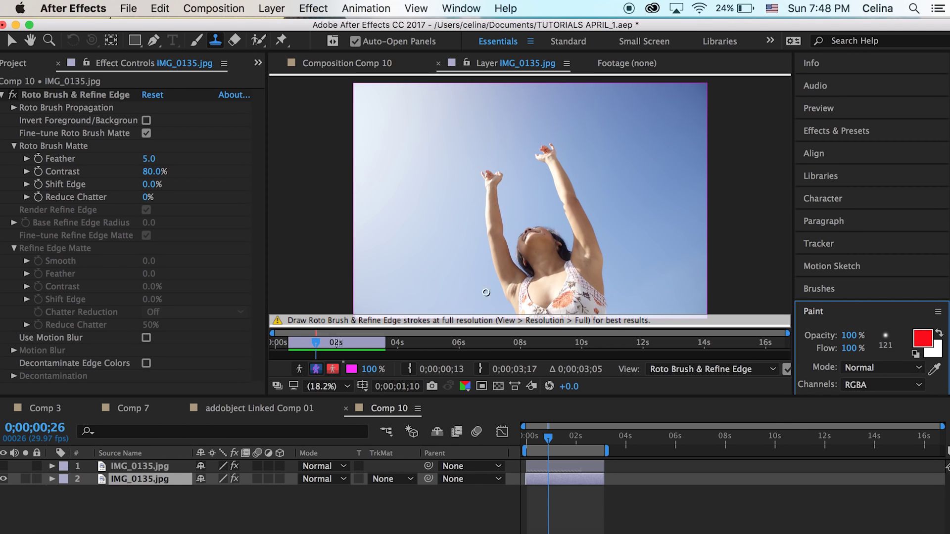
# Step: Clone a first patch of sky over the woman on the second layer, then rewind to the start
pyautogui.keyDown('alt'); pyautogui.click(493, 307); pyautogui.keyUp('alt')
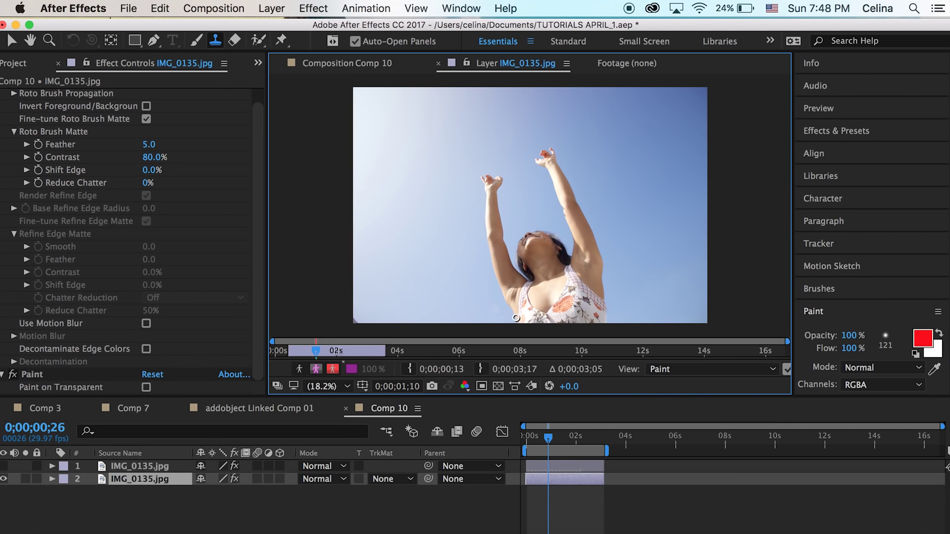
pyautogui.moveTo(515, 322)
pyautogui.mouseDown()
pyautogui.moveTo(506, 301)
pyautogui.moveTo(488, 326)
pyautogui.mouseUp()
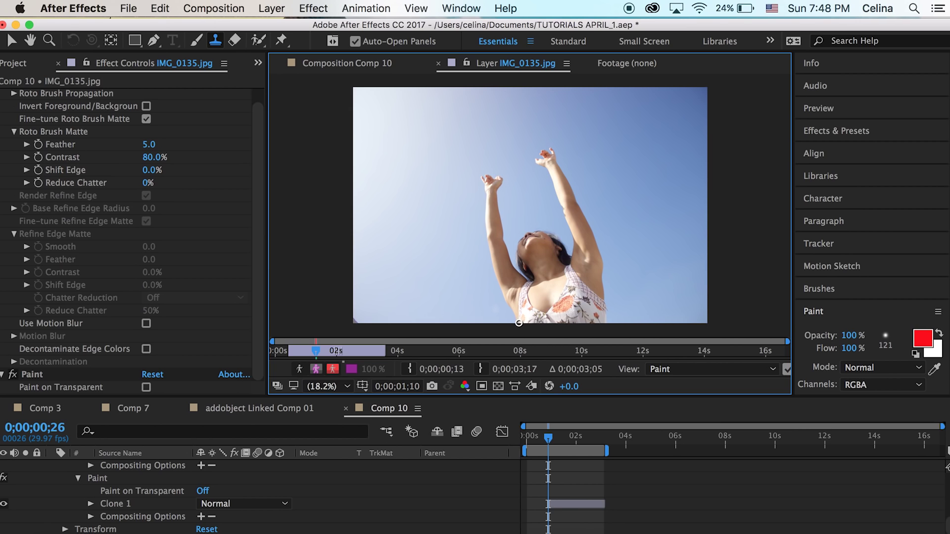
pyautogui.scroll(10, 578, 500)
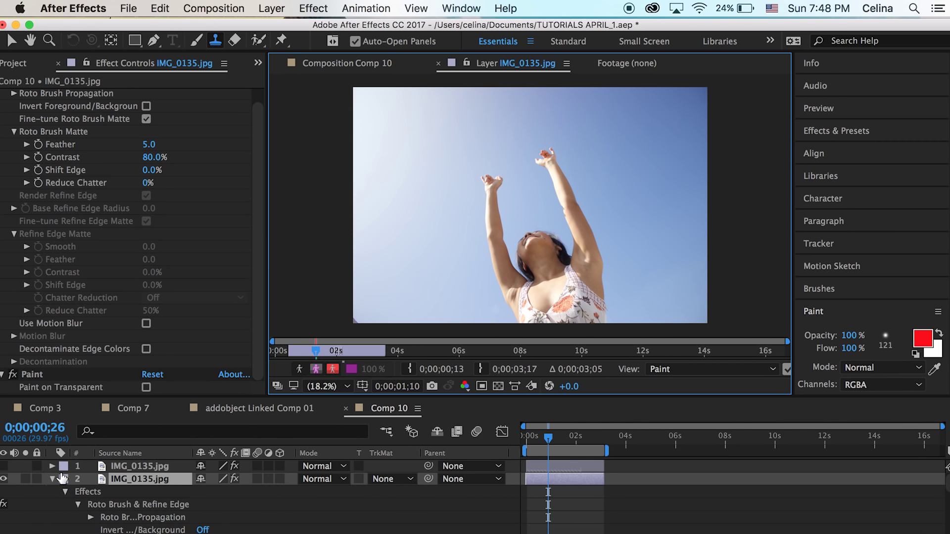
pyautogui.click(55, 479)
pyautogui.click(52, 479)
pyautogui.moveTo(547, 438); pyautogui.dragTo(524, 440)
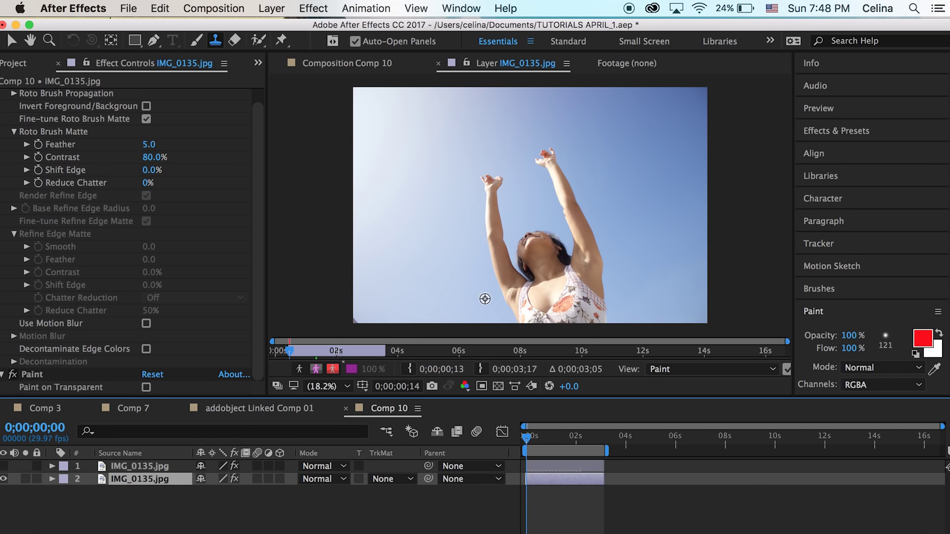
# Step: Paint cloned sky over both raised hands, forearm and face, then return to Comp 10
pyautogui.keyDown('alt'); pyautogui.click(485, 303); pyautogui.keyUp('alt')
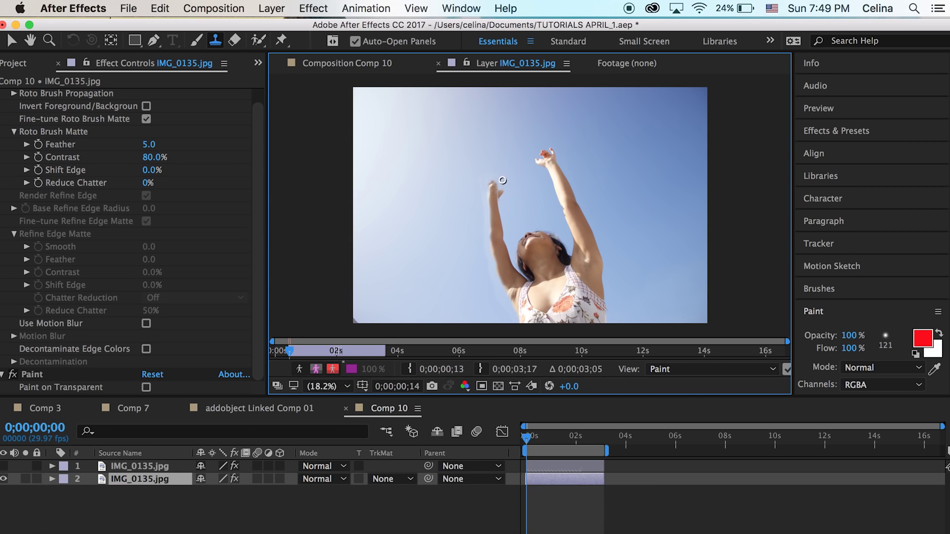
pyautogui.moveTo(501, 181); pyautogui.dragTo(508, 210)
pyautogui.moveTo(539, 238)
pyautogui.mouseDown()
pyautogui.moveTo(575, 247)
pyautogui.moveTo(544, 168)
pyautogui.moveTo(540, 182)
pyautogui.moveTo(556, 195)
pyautogui.moveTo(543, 164)
pyautogui.moveTo(551, 151)
pyautogui.moveTo(562, 148)
pyautogui.moveTo(569, 171)
pyautogui.moveTo(553, 152)
pyautogui.moveTo(571, 168)
pyautogui.mouseUp()
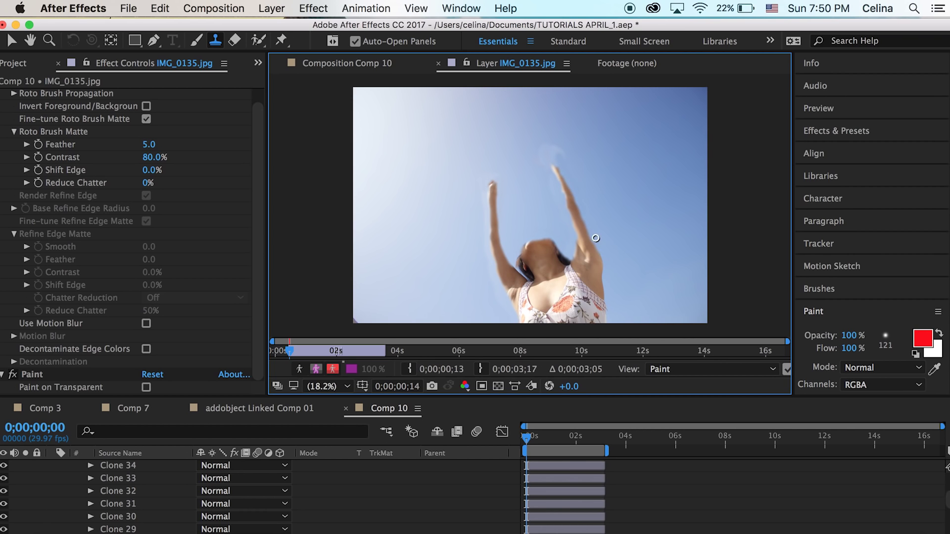
pyautogui.moveTo(596, 238)
pyautogui.mouseDown()
pyautogui.moveTo(550, 162)
pyautogui.moveTo(586, 217)
pyautogui.mouseUp()
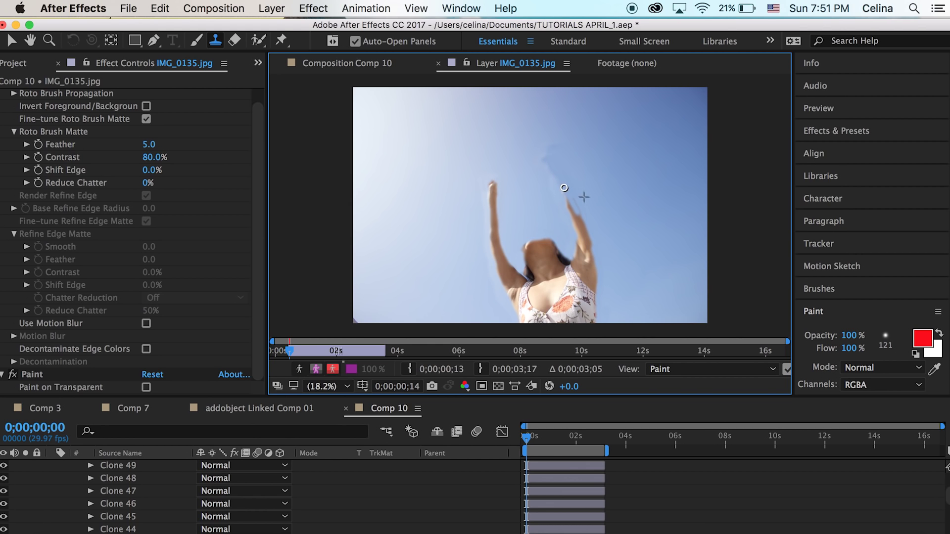
pyautogui.click(564, 188)
pyautogui.click(395, 65)
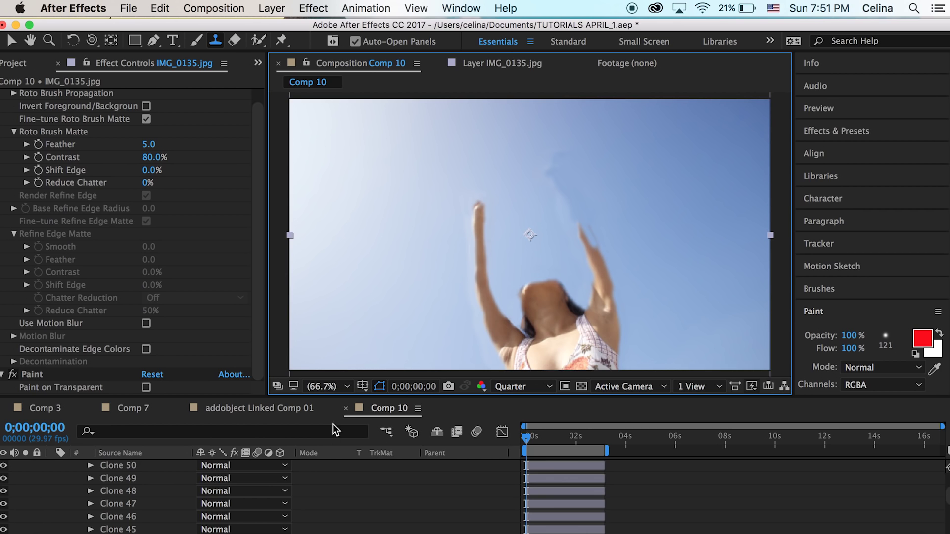
# Step: Compare the cut-out woman against the cloned sky, leave her visible, and select her for puppet pinning
pyautogui.scroll(5, 557, 477)
pyautogui.click(52, 479)
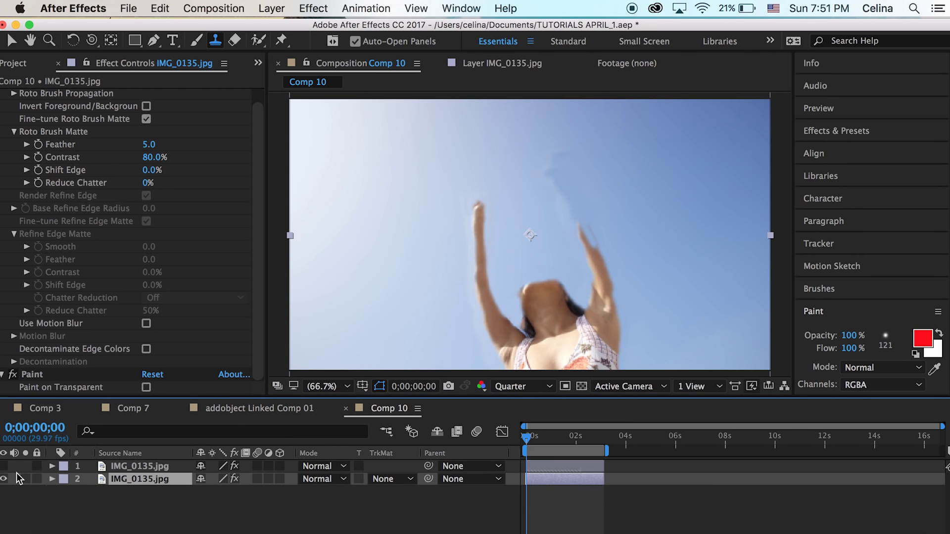
pyautogui.click(3, 466)
pyautogui.click(3, 466)
pyautogui.click(4, 466)
pyautogui.click(4, 466)
pyautogui.click(3, 466)
pyautogui.click(4, 466)
pyautogui.click(4, 466)
pyautogui.click(3, 466)
pyautogui.click(3, 466)
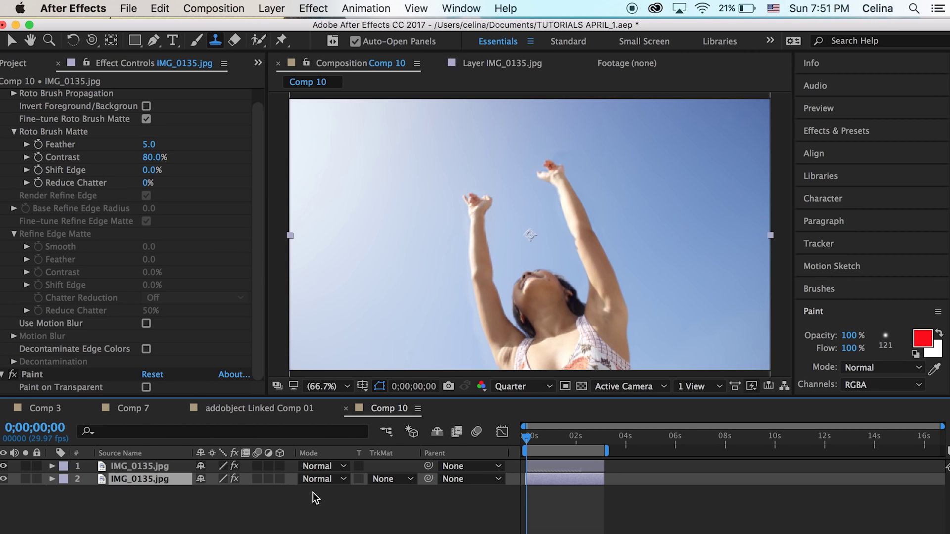
pyautogui.click(571, 469)
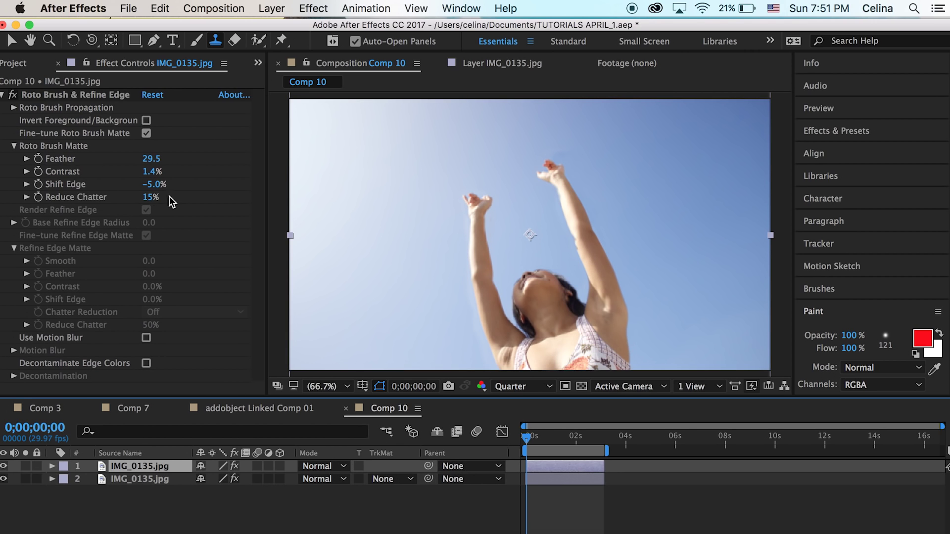
pyautogui.click(281, 40)
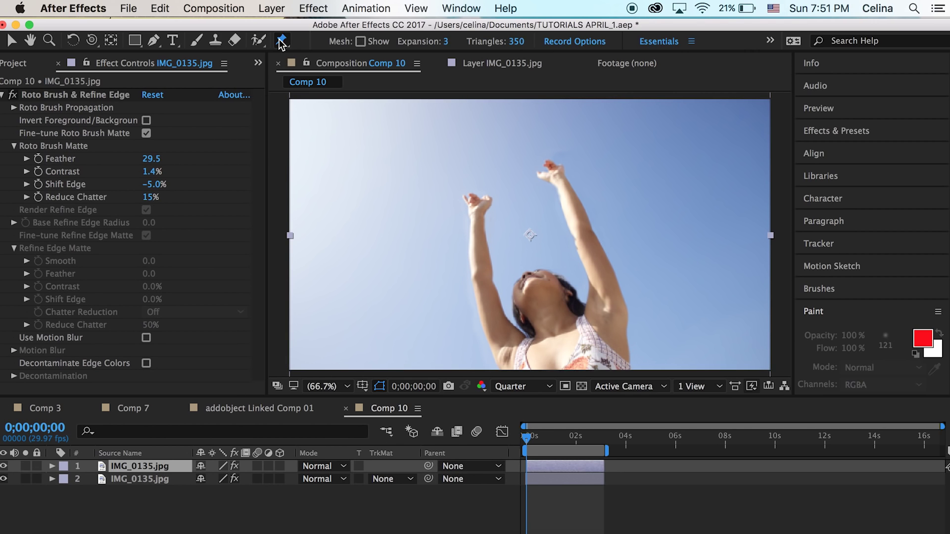
# Step: Place Puppet pins on both raised hands, the face and two points along the figure's bottom edge
pyautogui.click(477, 202)
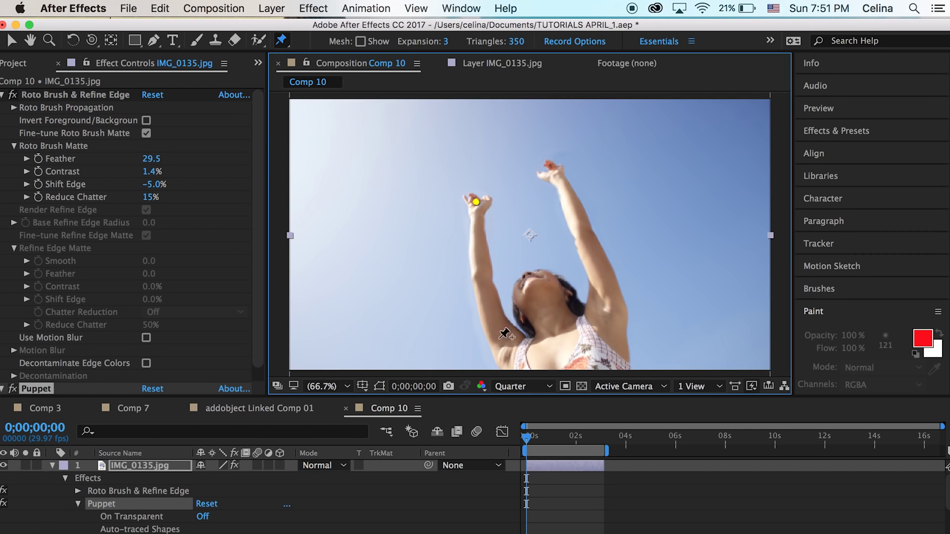
pyautogui.click(523, 364)
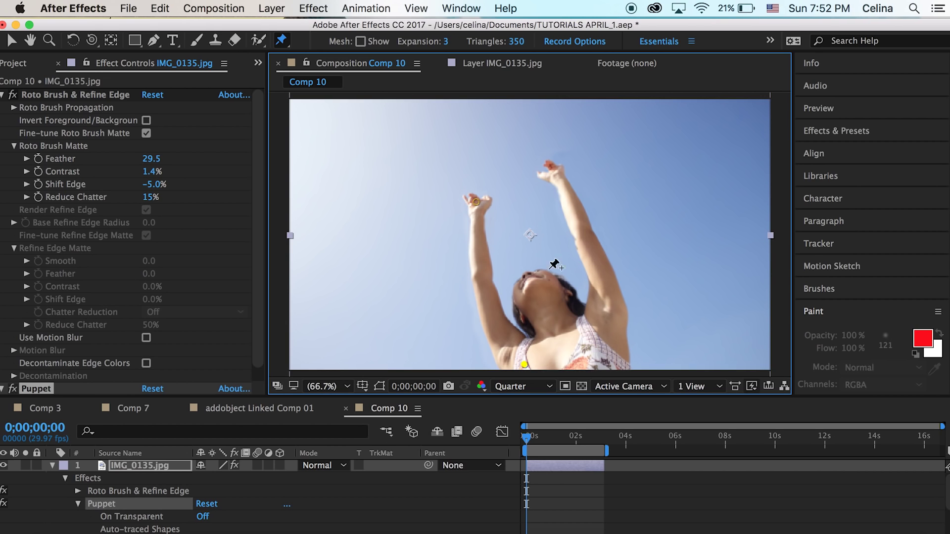
pyautogui.click(533, 285)
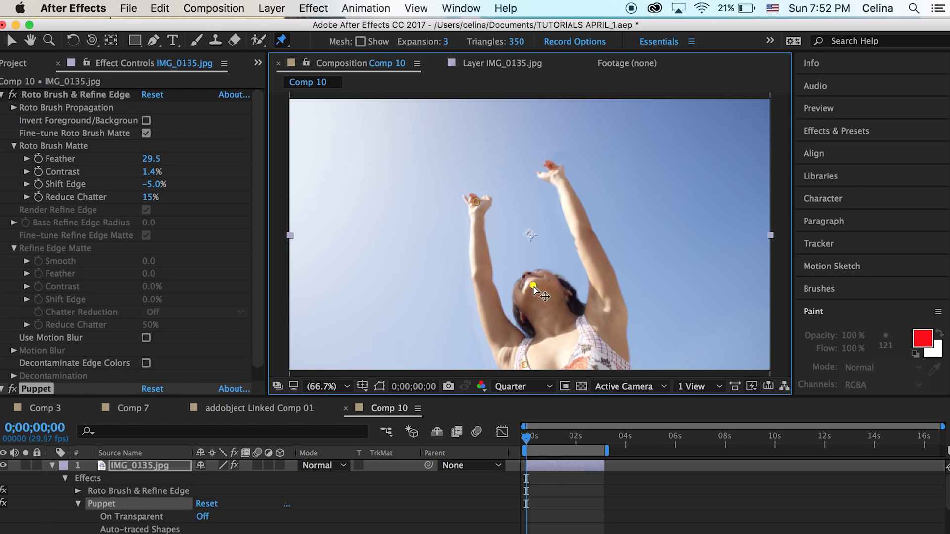
pyautogui.click(553, 167)
pyautogui.click(611, 373)
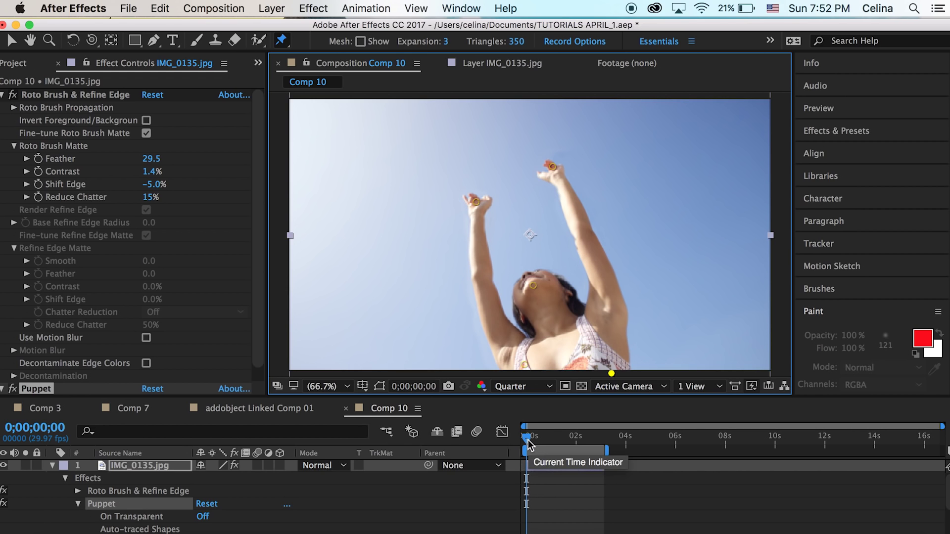
pyautogui.moveTo(474, 206); pyautogui.dragTo(461, 139)
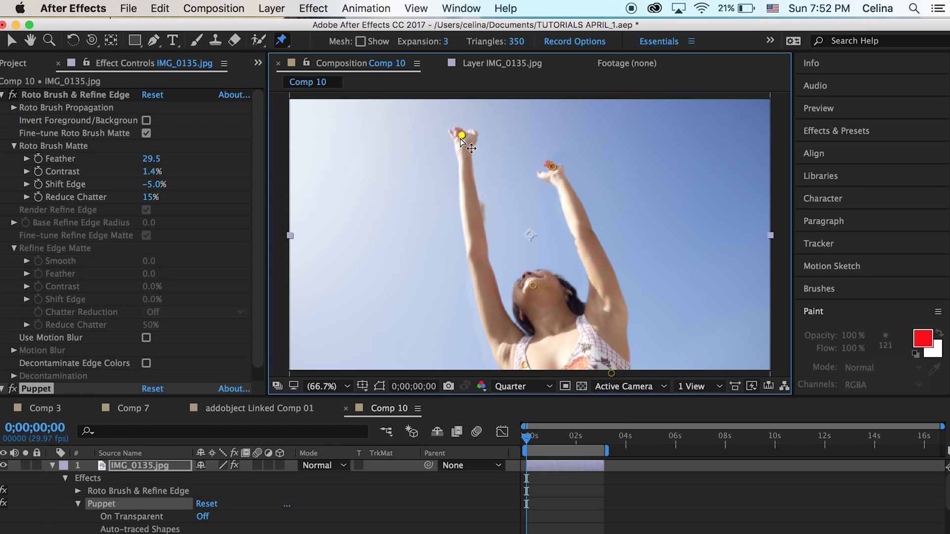
pyautogui.press('super+z')
# Step: Reveal the photo layer's animated puppet pin properties with U and move to about 3 seconds
pyautogui.moveTo(527, 440)
pyautogui.mouseDown()
pyautogui.moveTo(536, 440)
pyautogui.moveTo(526, 440)
pyautogui.mouseUp()
pyautogui.scroll(-2, 547, 504)
pyautogui.scroll(2, 547, 504)
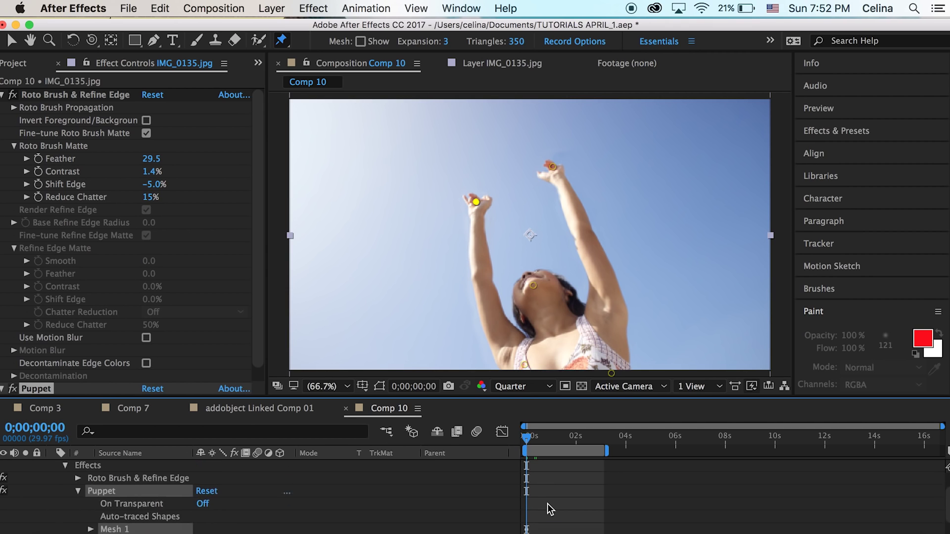
pyautogui.click(532, 468)
pyautogui.press('u')
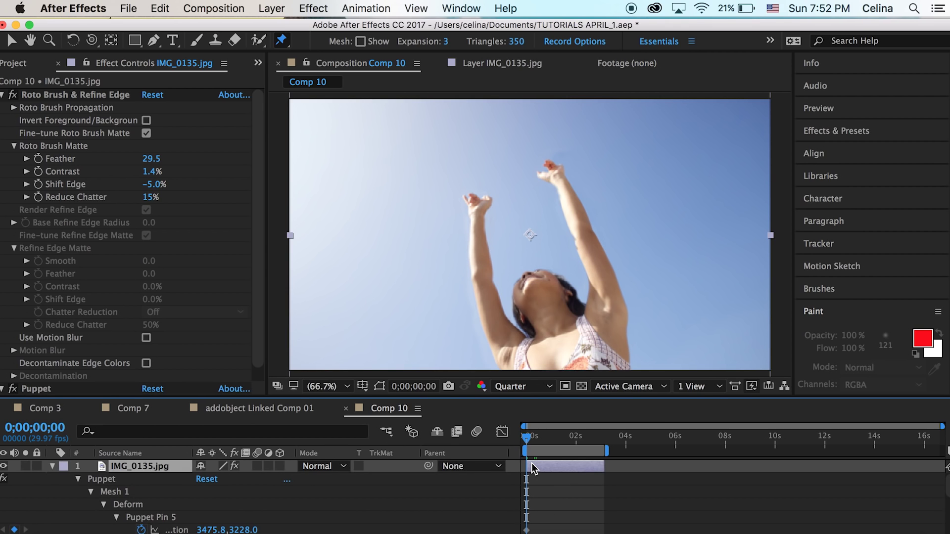
pyautogui.scroll(-5, 533, 468)
pyautogui.moveTo(528, 439); pyautogui.dragTo(602, 440)
pyautogui.click(429, 112)
# Step: Reposition the left-hand, right-hand and chin pins, then preview the animation from the start
pyautogui.moveTo(472, 206); pyautogui.dragTo(475, 191)
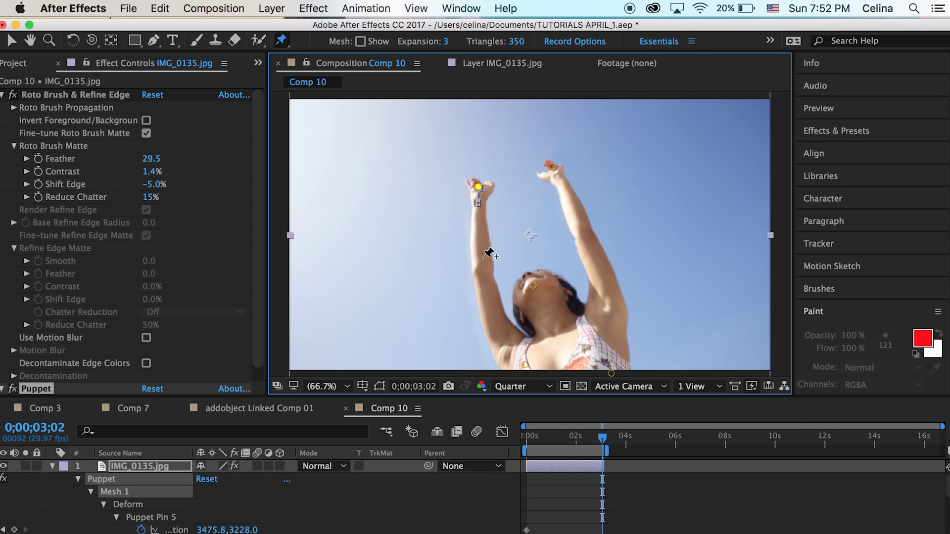
pyautogui.moveTo(551, 164); pyautogui.dragTo(540, 170)
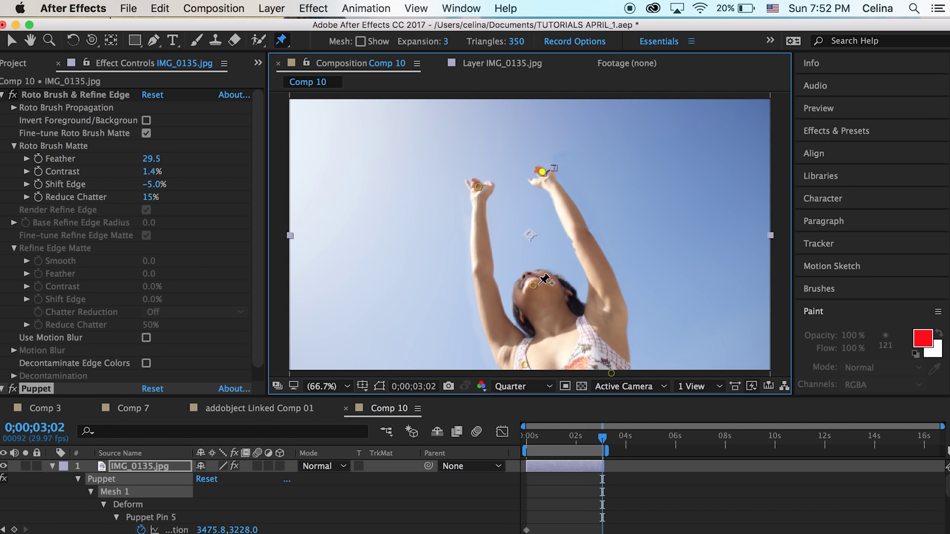
pyautogui.moveTo(534, 285); pyautogui.dragTo(539, 286)
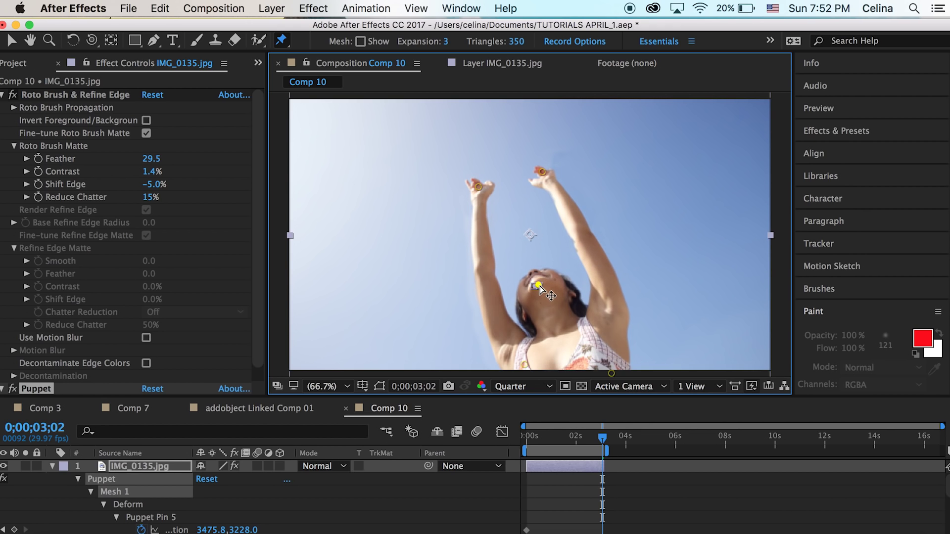
pyautogui.click(611, 374)
pyautogui.click(425, 417)
pyautogui.press('Home')
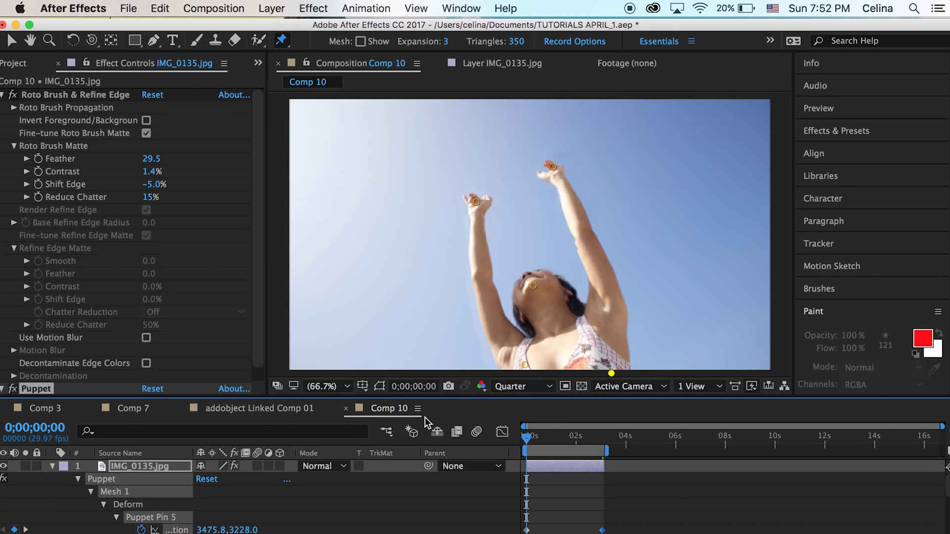
pyautogui.press('space')
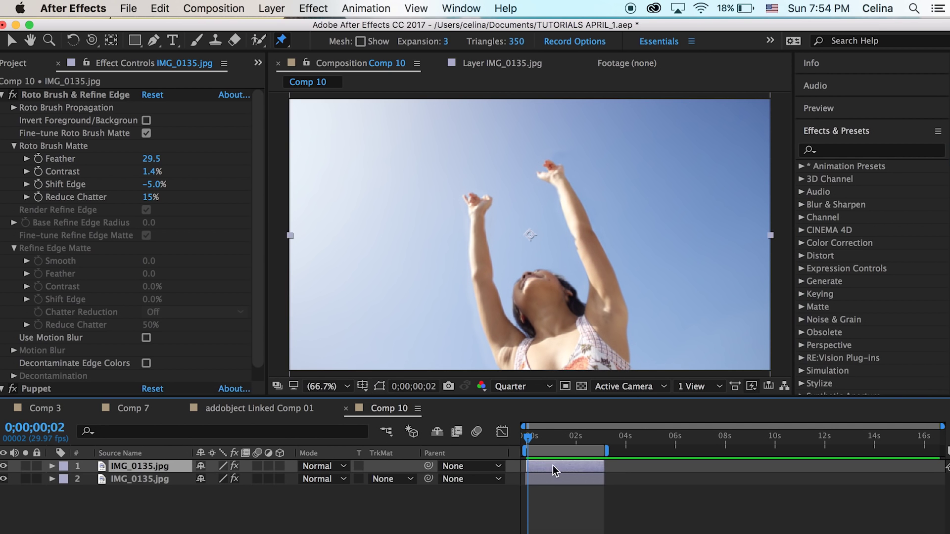
# Step: Add an adjustment layer and apply Lumetri Color to it from an Effects search for 'lumet'
pyautogui.click(272, 8)
pyautogui.moveTo(296, 26)
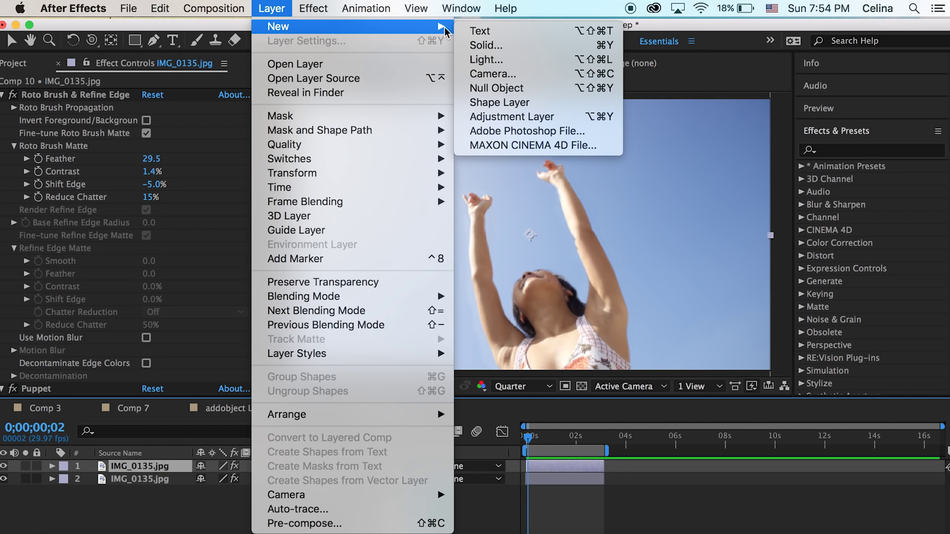
pyautogui.click(526, 122)
pyautogui.write('lumet')
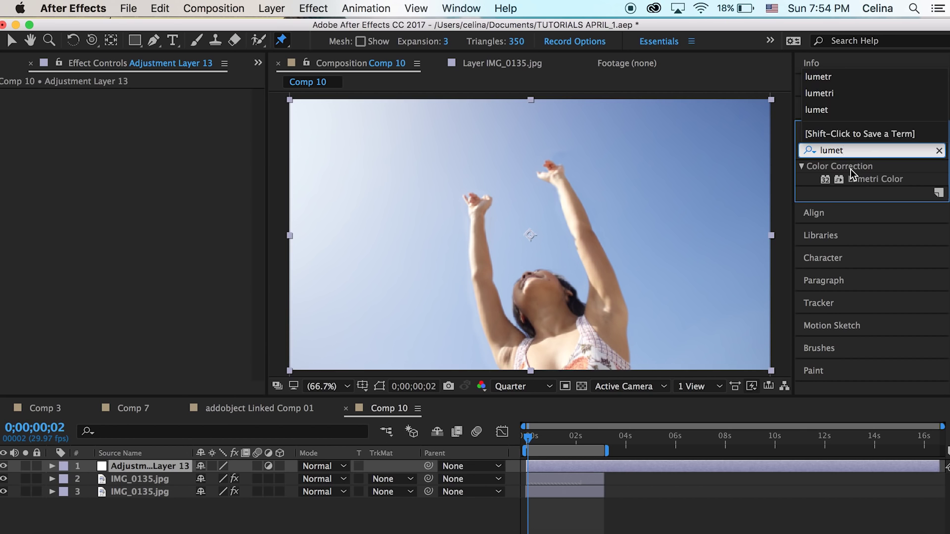
pyautogui.click(851, 178)
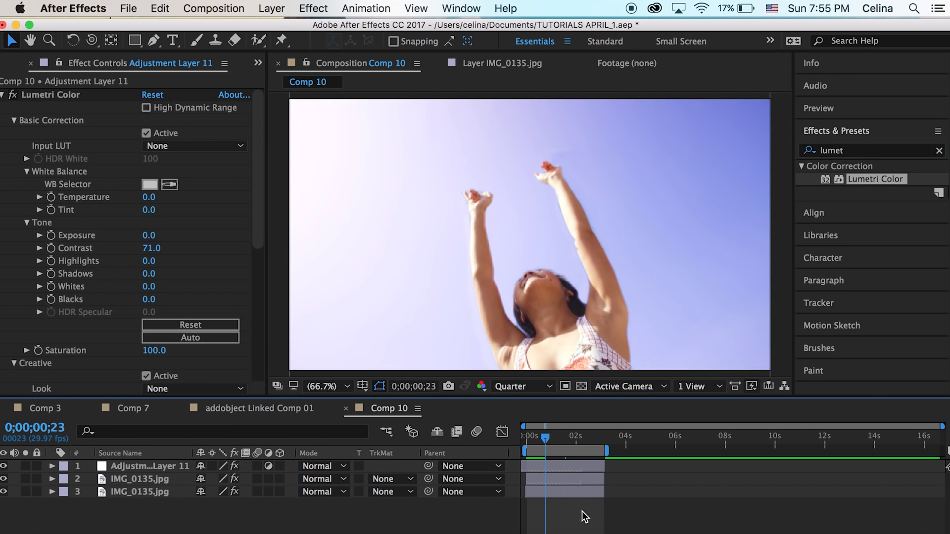
# Step: Select Adjustment Layer 11 and add another, empty adjustment layer
pyautogui.click(547, 467)
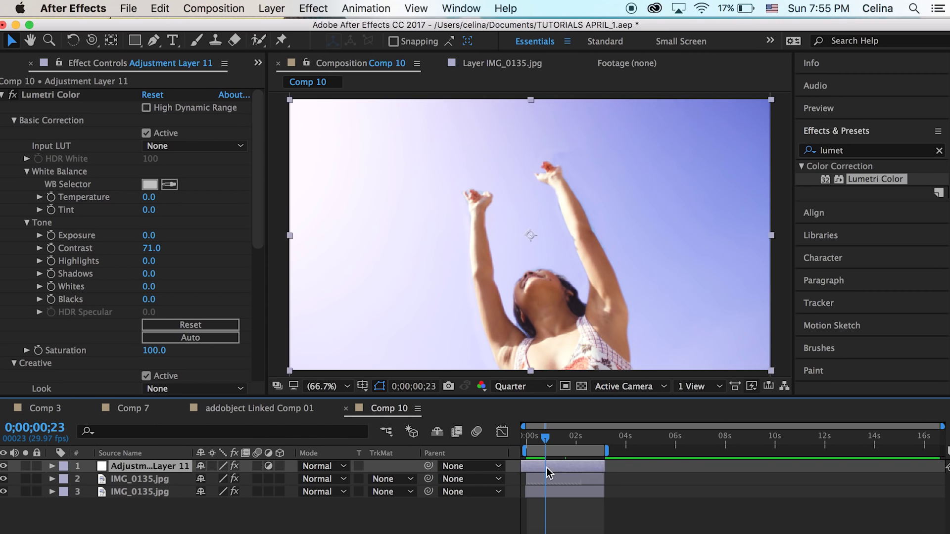
pyautogui.click(271, 9)
pyautogui.moveTo(281, 20)
pyautogui.click(539, 117)
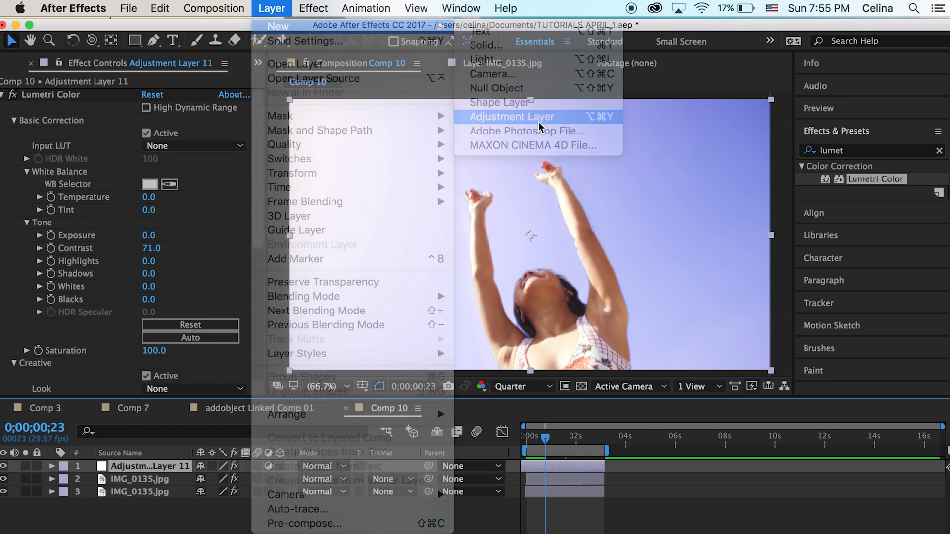
# Step: Move Adjustment Layer 14 to third place and trim it at about 3 seconds
pyautogui.moveTo(141, 468); pyautogui.dragTo(139, 492)
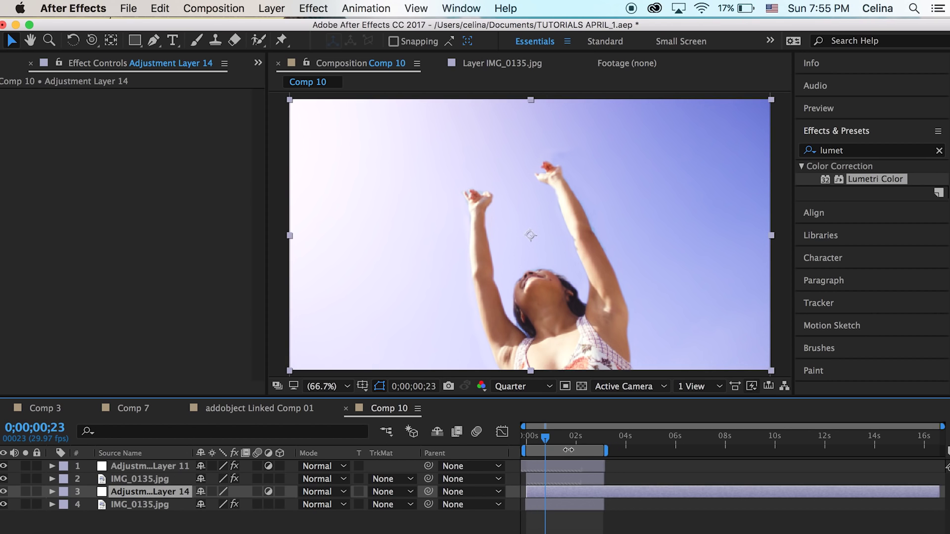
pyautogui.moveTo(546, 448)
pyautogui.mouseDown()
pyautogui.moveTo(606, 448)
pyautogui.moveTo(548, 437)
pyautogui.mouseUp()
pyautogui.press('super+shift+d')
pyautogui.press('Delete')
# Step: Apply Lens Flare to Adjustment Layer 14 from an Effects search for 'lens'
pyautogui.click(551, 490)
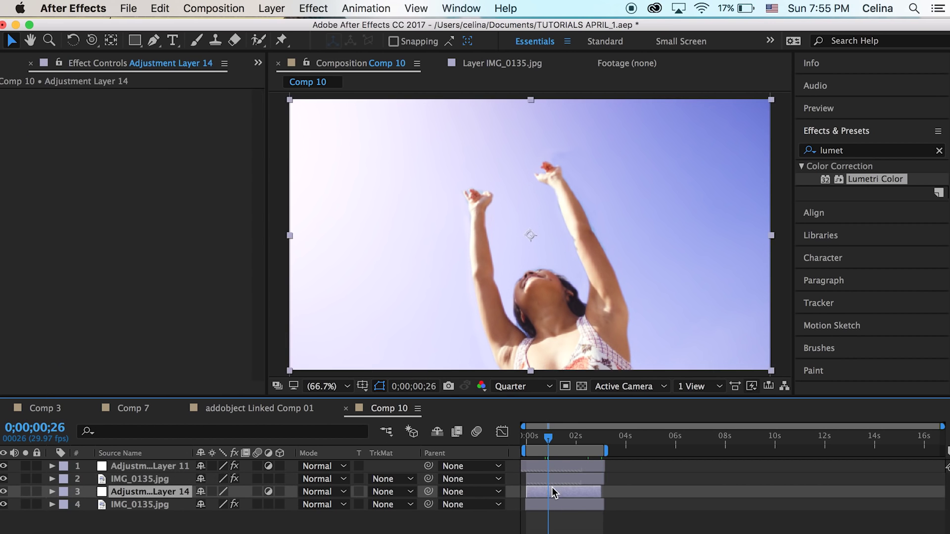
pyautogui.click(939, 150)
pyautogui.click(920, 151)
pyautogui.write('l')
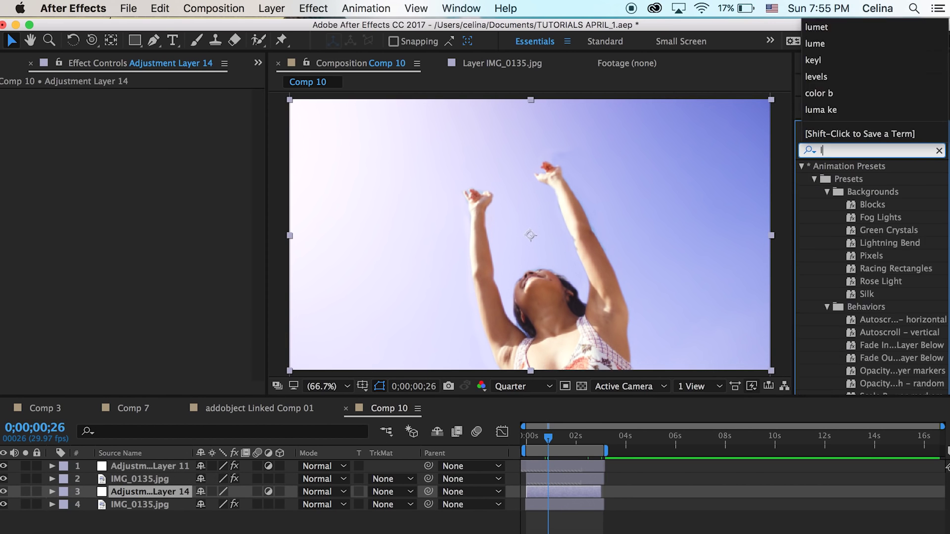
pyautogui.write('ens')
pyautogui.doubleClick(853, 230)
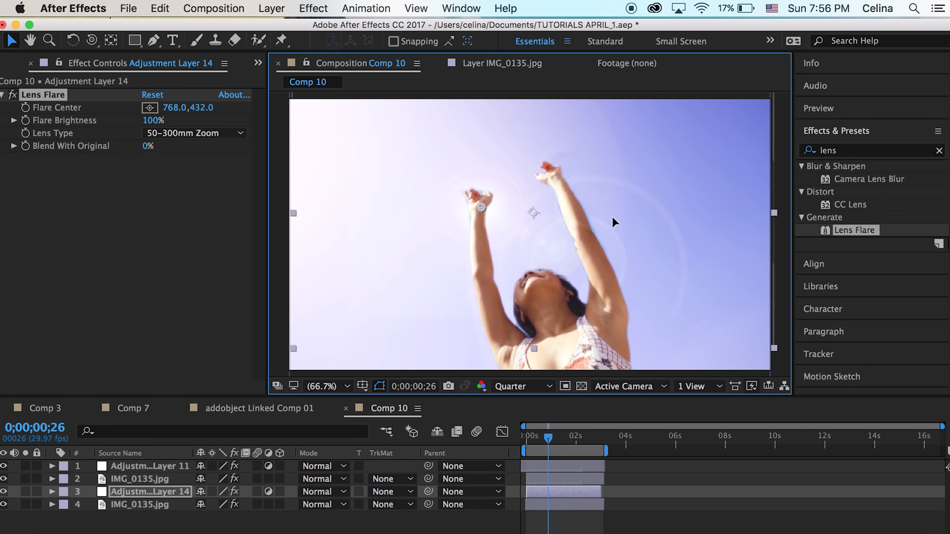
# Step: Move the flare centre to the frame's top right, then delete the Lens Flare effect
pyautogui.moveTo(170, 108); pyautogui.dragTo(183, 143)
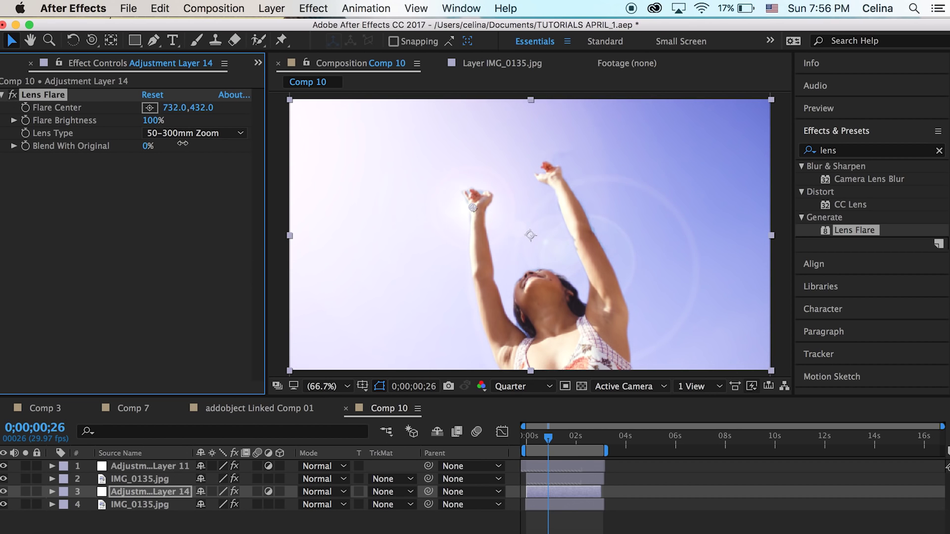
pyautogui.click(203, 94)
pyautogui.moveTo(197, 107); pyautogui.dragTo(347, 100)
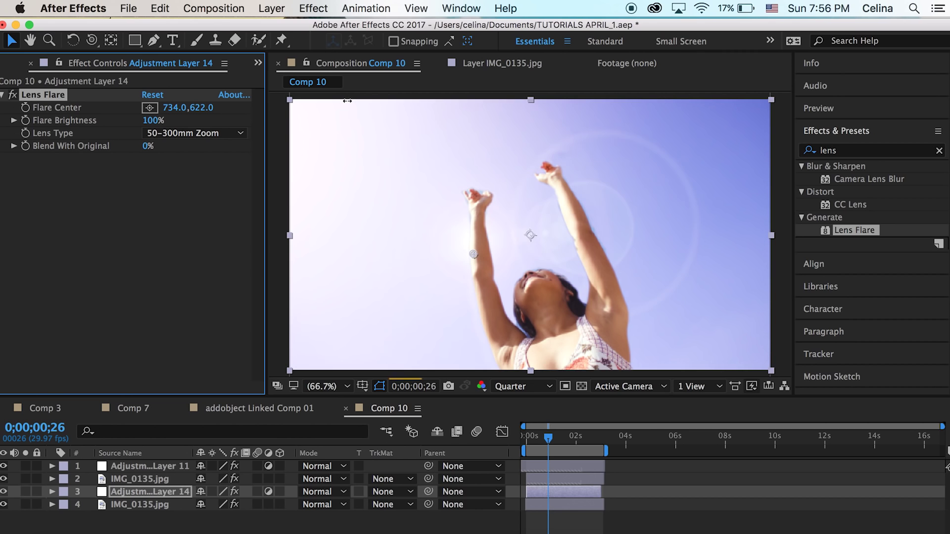
pyautogui.moveTo(475, 252); pyautogui.dragTo(758, 72)
pyautogui.click(60, 94)
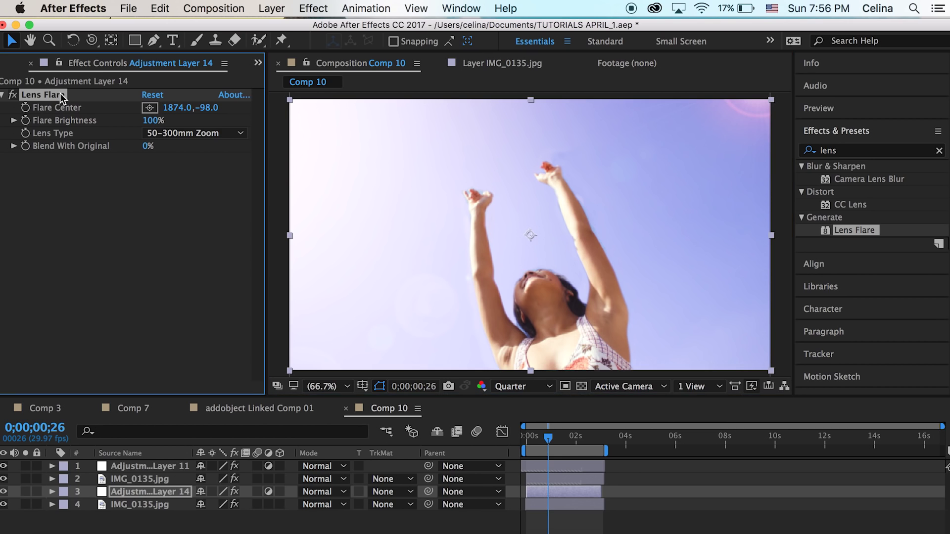
pyautogui.press('Delete')
# Step: Apply Optical Flares to the adjustment layer in Over Original mode, placing the flare upper-left
pyautogui.click(938, 150)
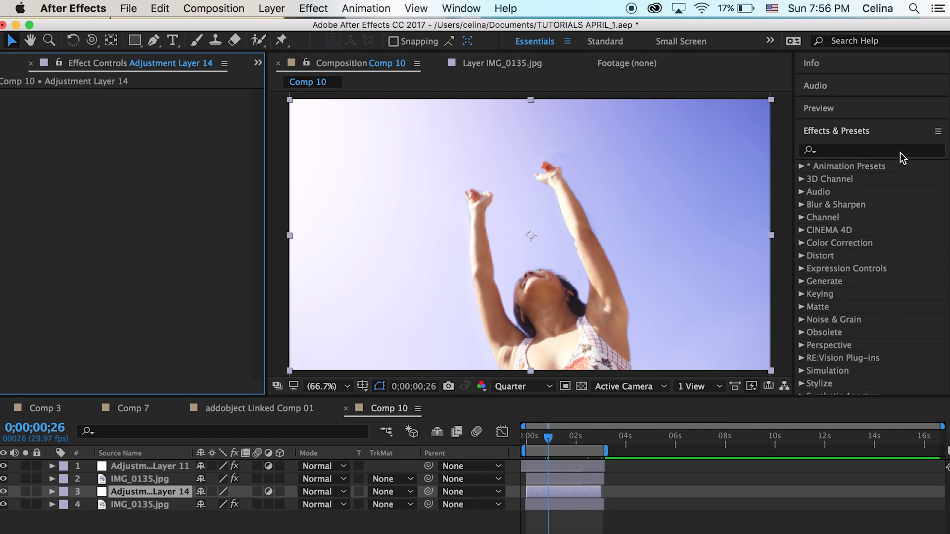
pyautogui.click(900, 152)
pyautogui.write('optic')
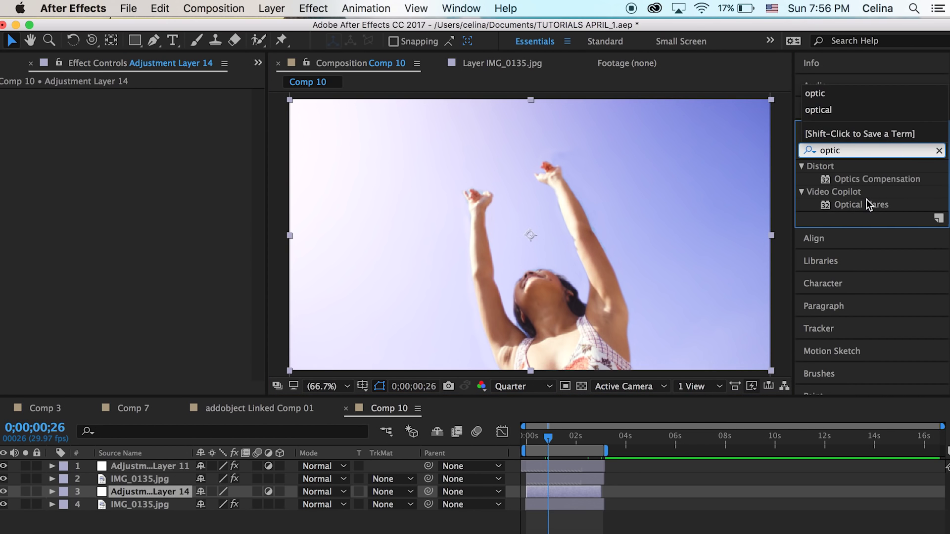
pyautogui.doubleClick(864, 206)
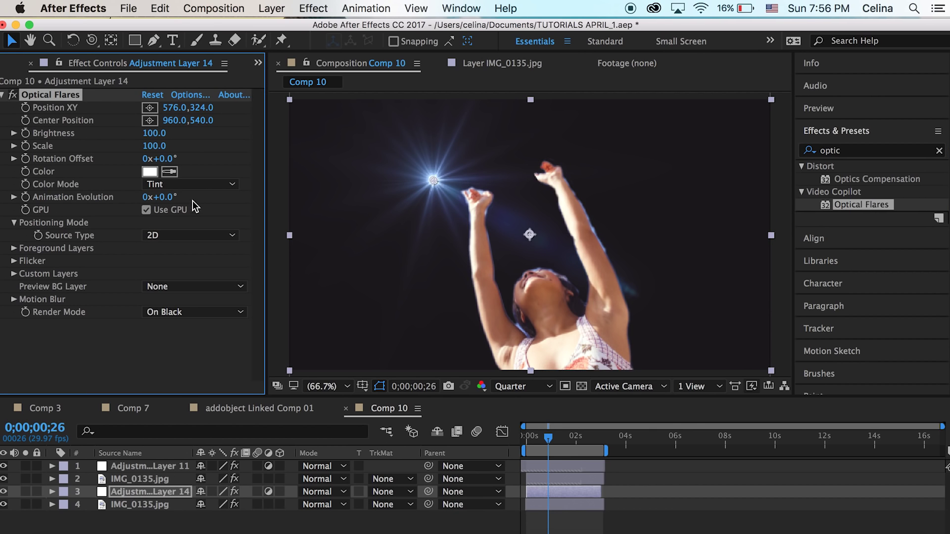
pyautogui.click(153, 312)
pyautogui.click(169, 356)
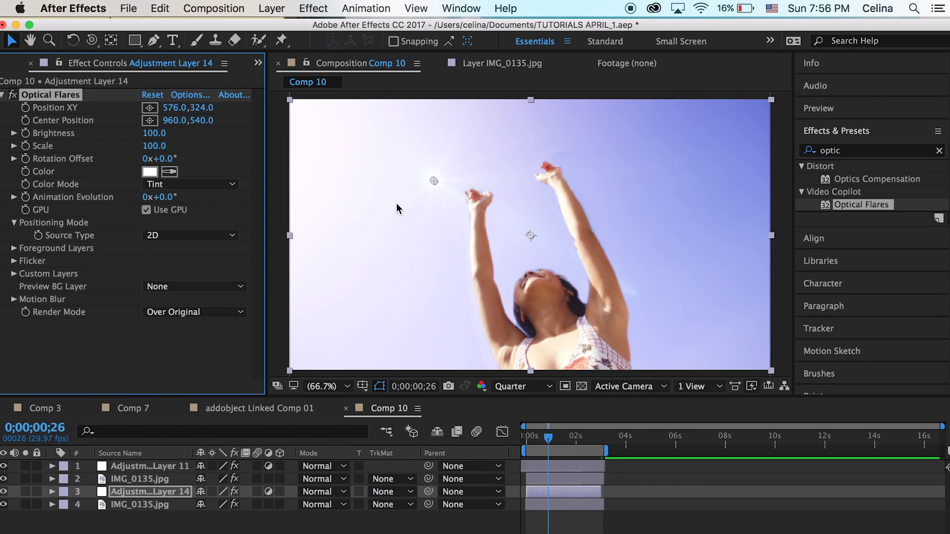
pyautogui.moveTo(430, 187); pyautogui.dragTo(558, 343)
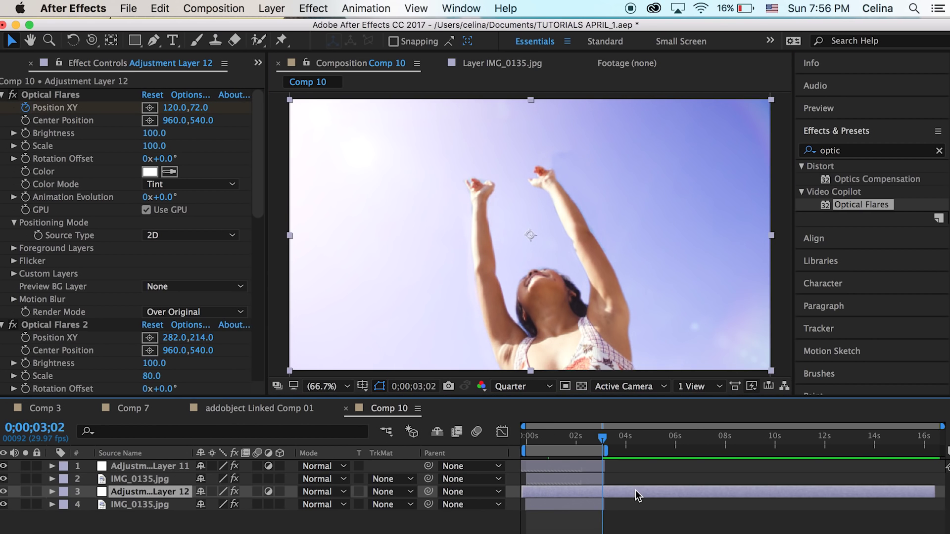
# Step: Delete the extra selected layer and play the composition preview from the start
pyautogui.press('capslock')
pyautogui.press('Delete')
pyautogui.press('capslock')
pyautogui.moveTo(602, 437); pyautogui.dragTo(500, 438)
pyautogui.press('space')
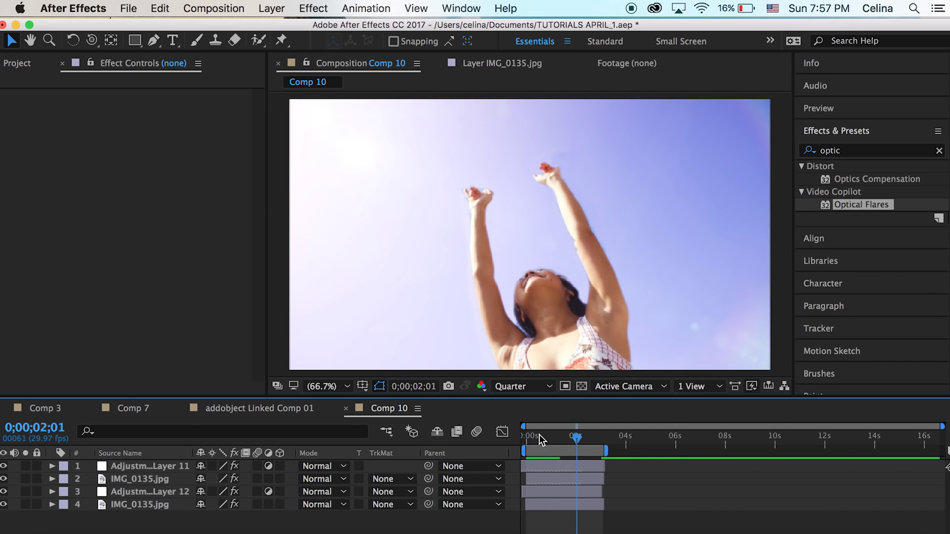
pyautogui.press('space')
pyautogui.press('space')
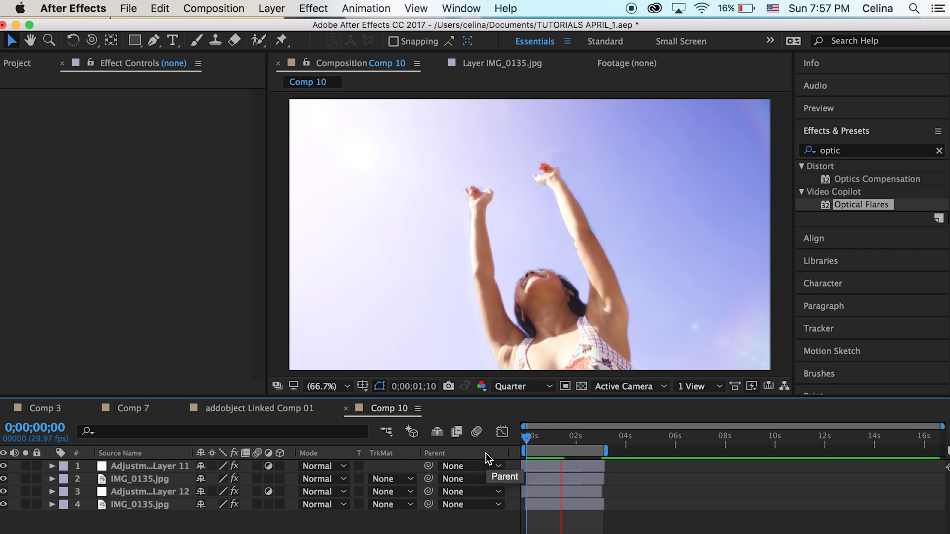
pyautogui.press('space')
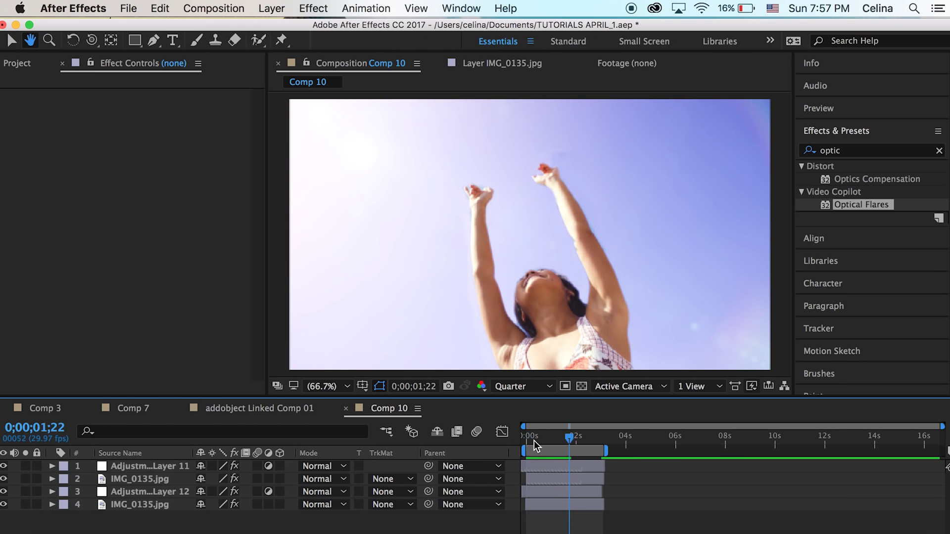
pyautogui.press('space')
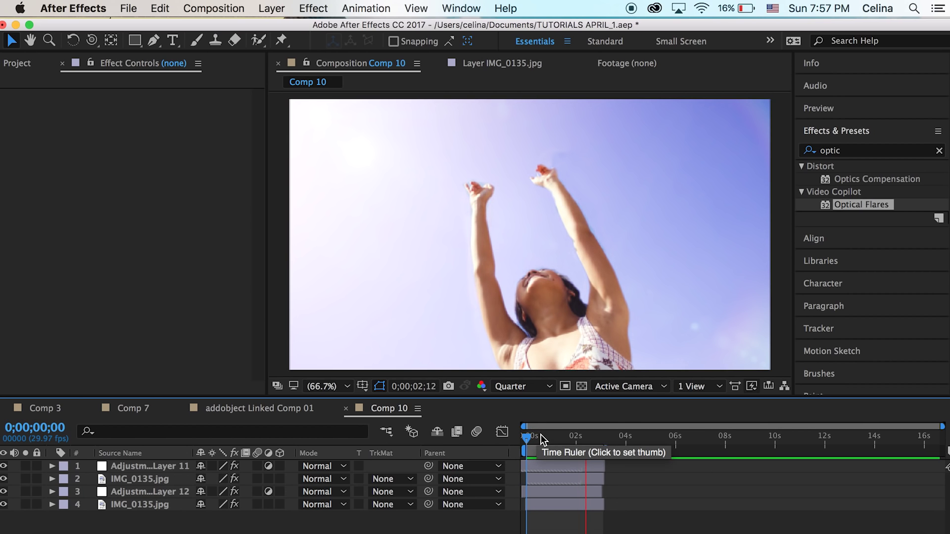
pyautogui.press('space')
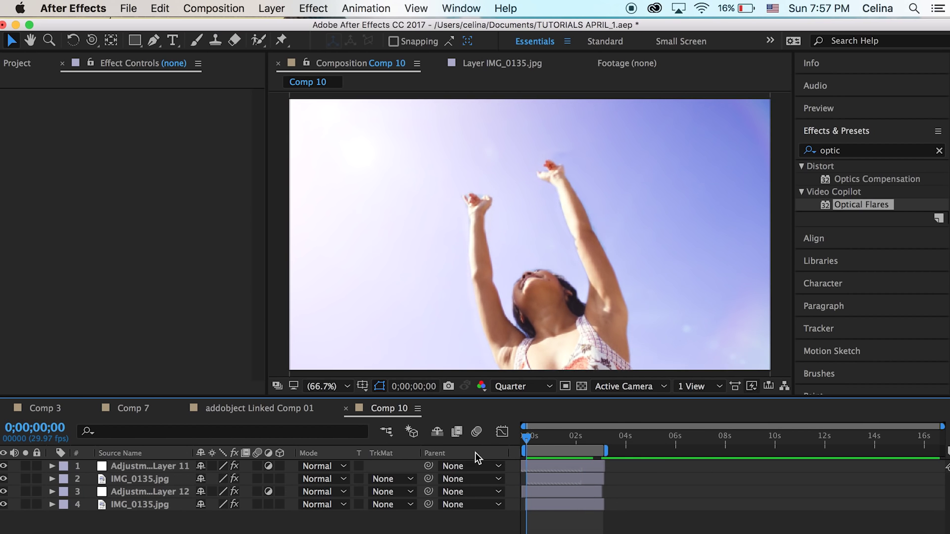
pyautogui.press('space')
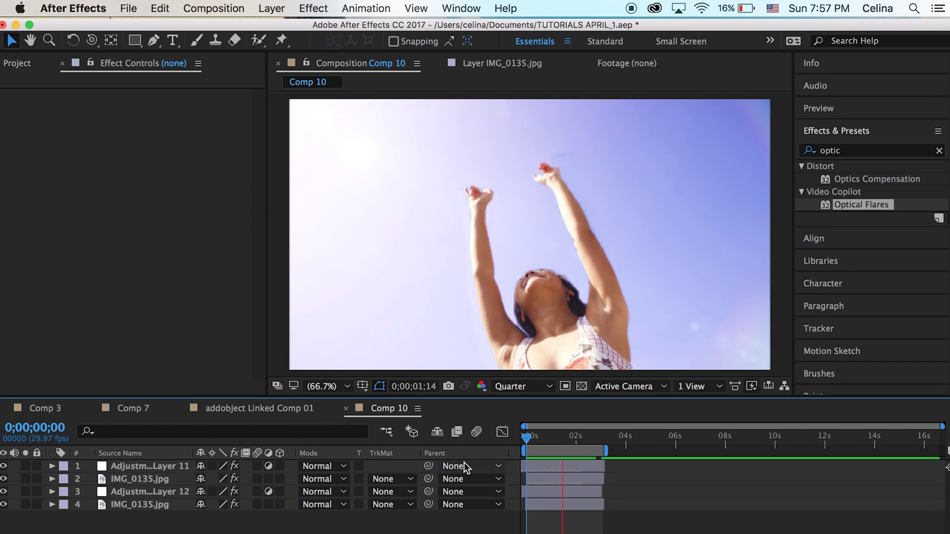
pyautogui.click(519, 442)
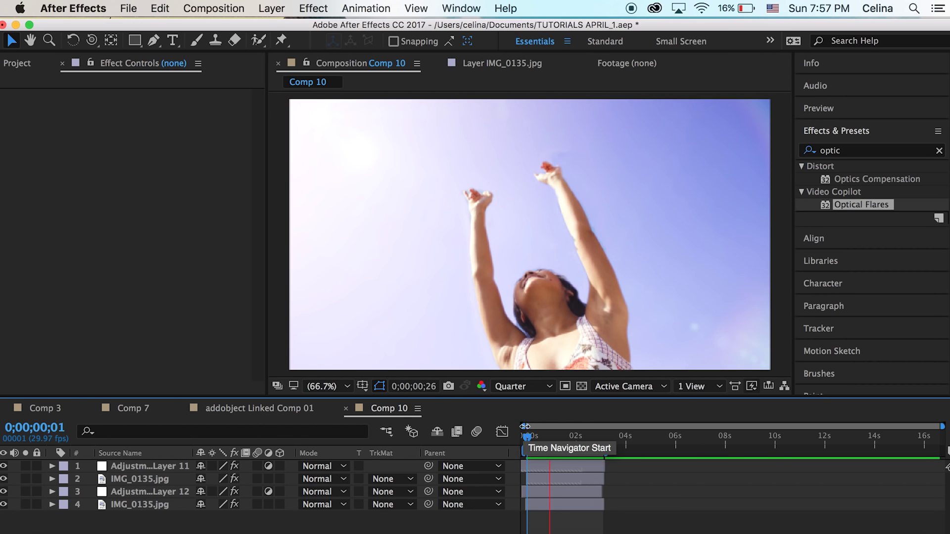